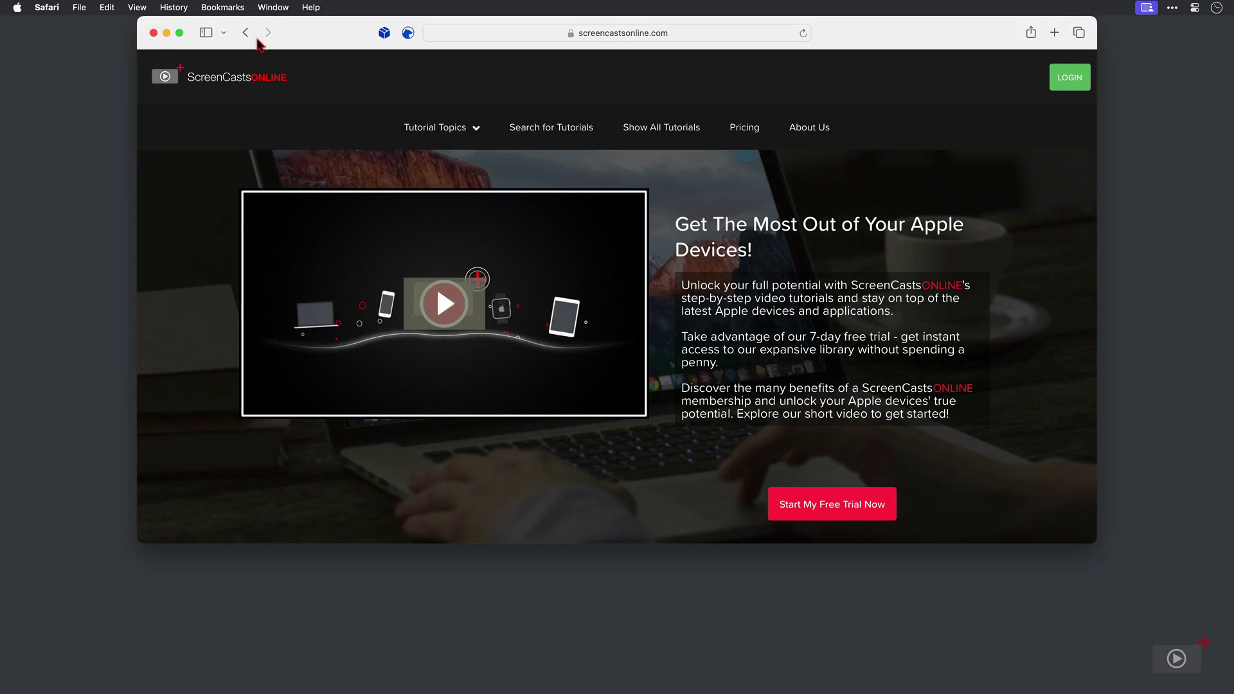
- Dismiss the tab group options and show the Bookmarks sidebar with Favourites, Shopping, Tech, Banking and News
{"action": "left_click", "coordinate": [223, 33]}
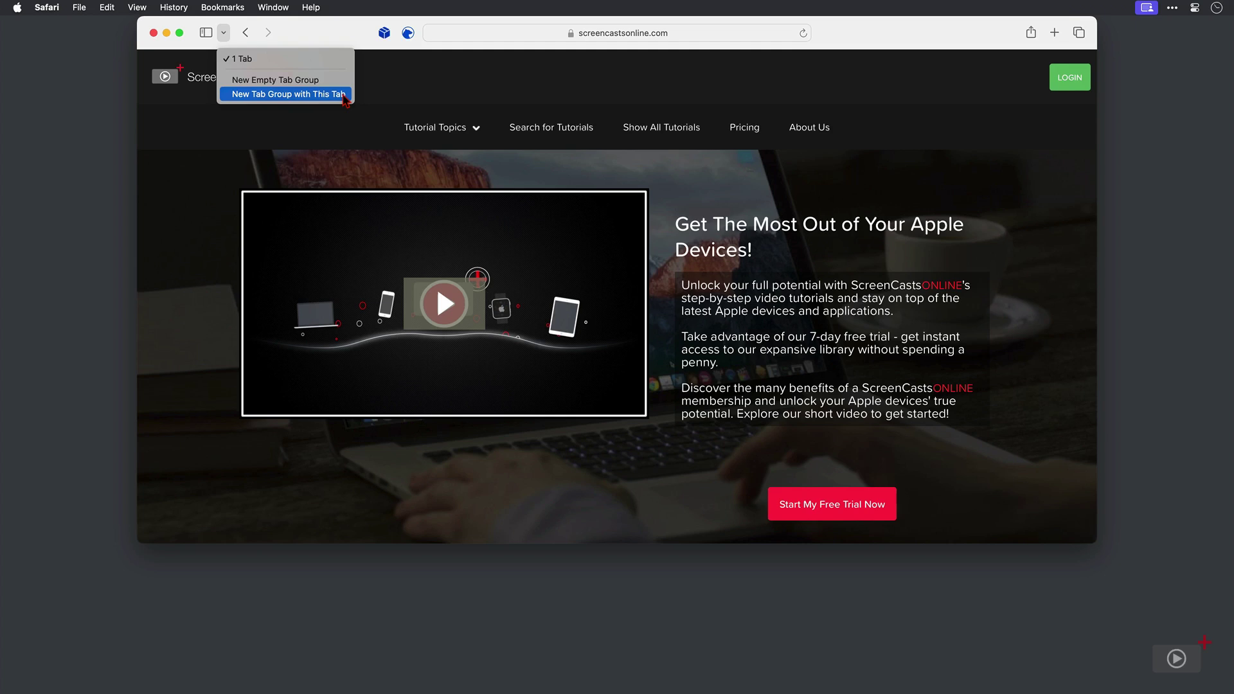
{"action": "left_click", "coordinate": [306, 36]}
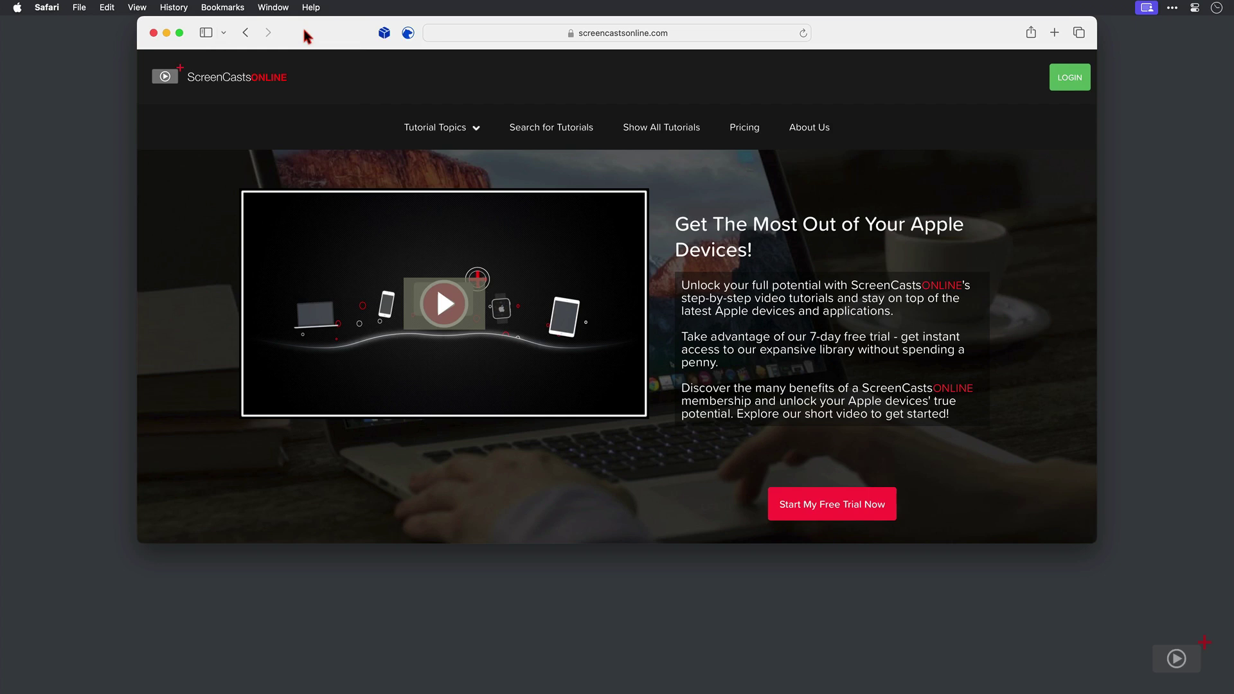
{"action": "left_click", "coordinate": [206, 33]}
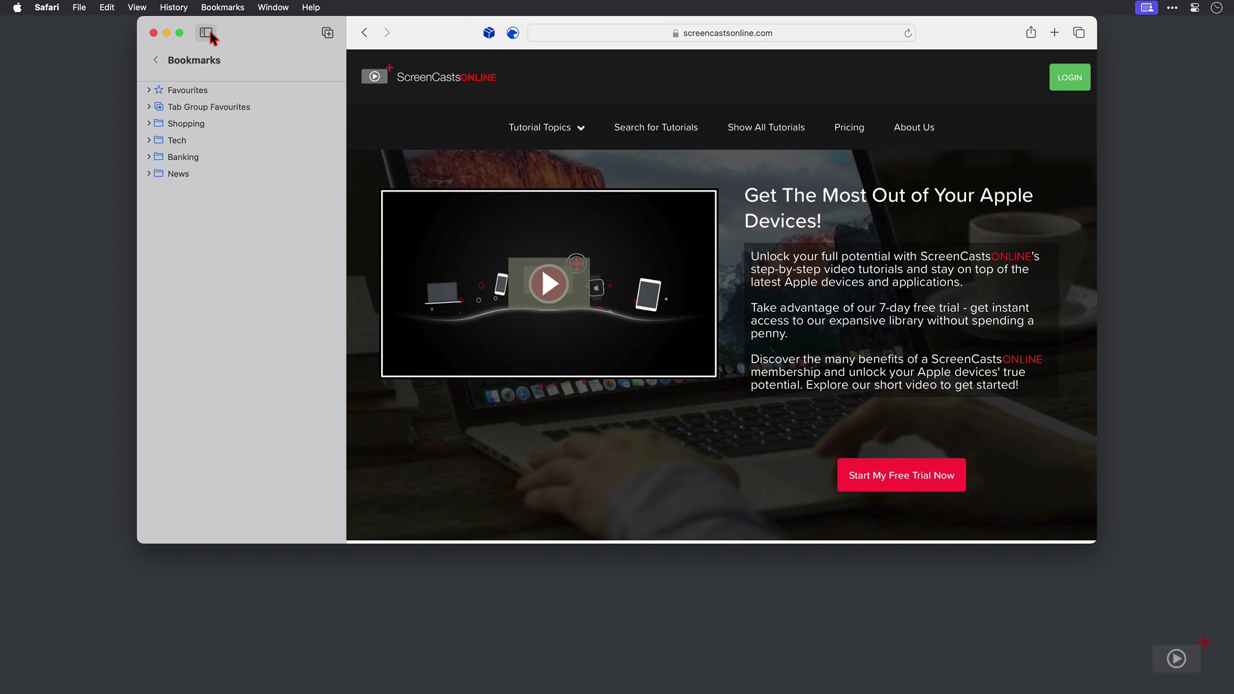
- Show the Tab Groups list and browse the Tech, Banking, News and Sport groups
{"action": "left_click", "coordinate": [254, 116]}
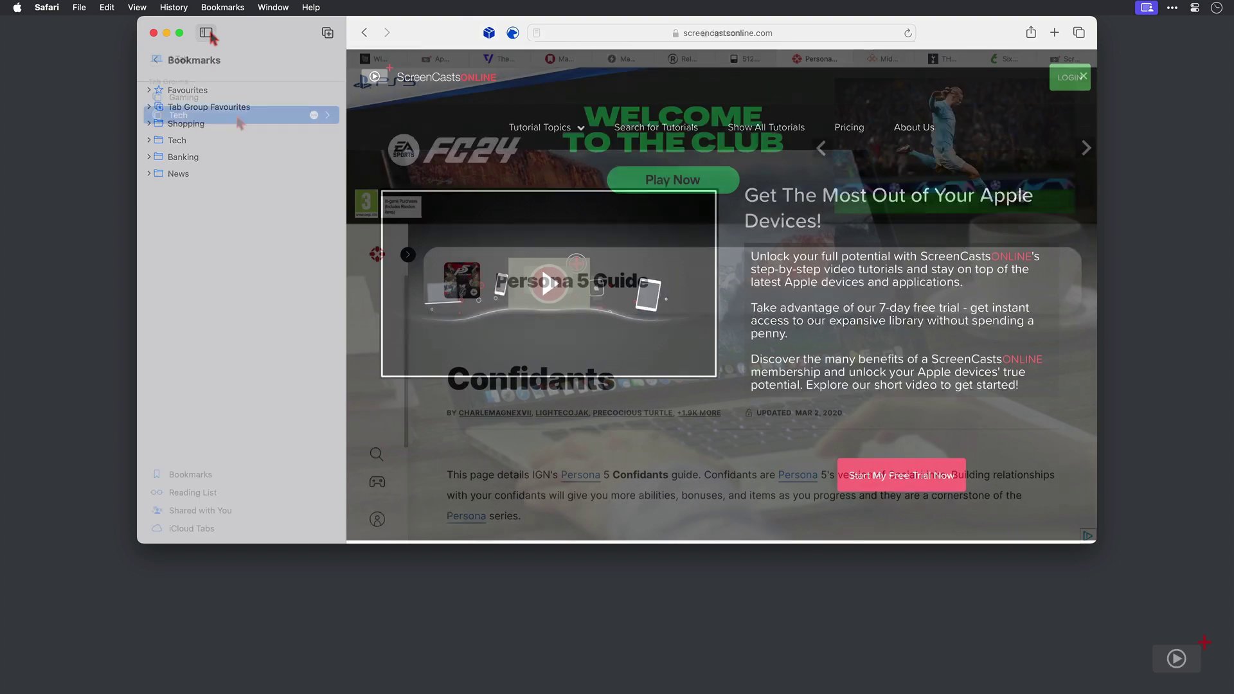
{"action": "left_click", "coordinate": [327, 116]}
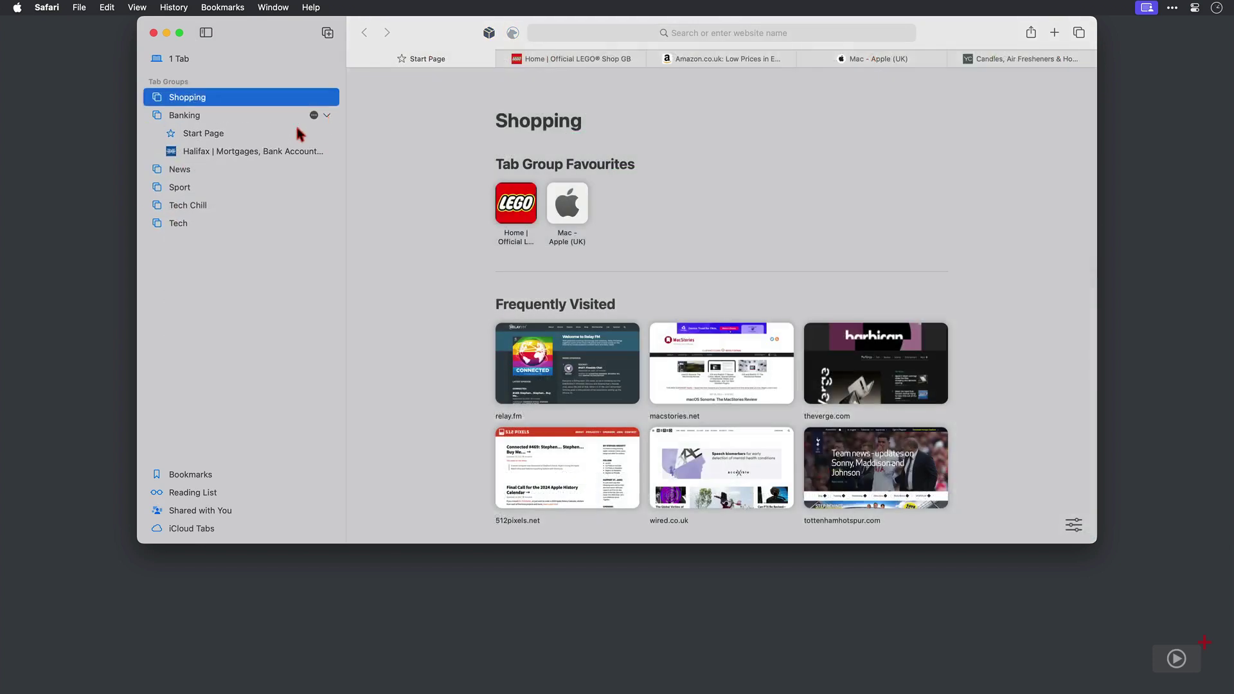
{"action": "left_click", "coordinate": [260, 136]}
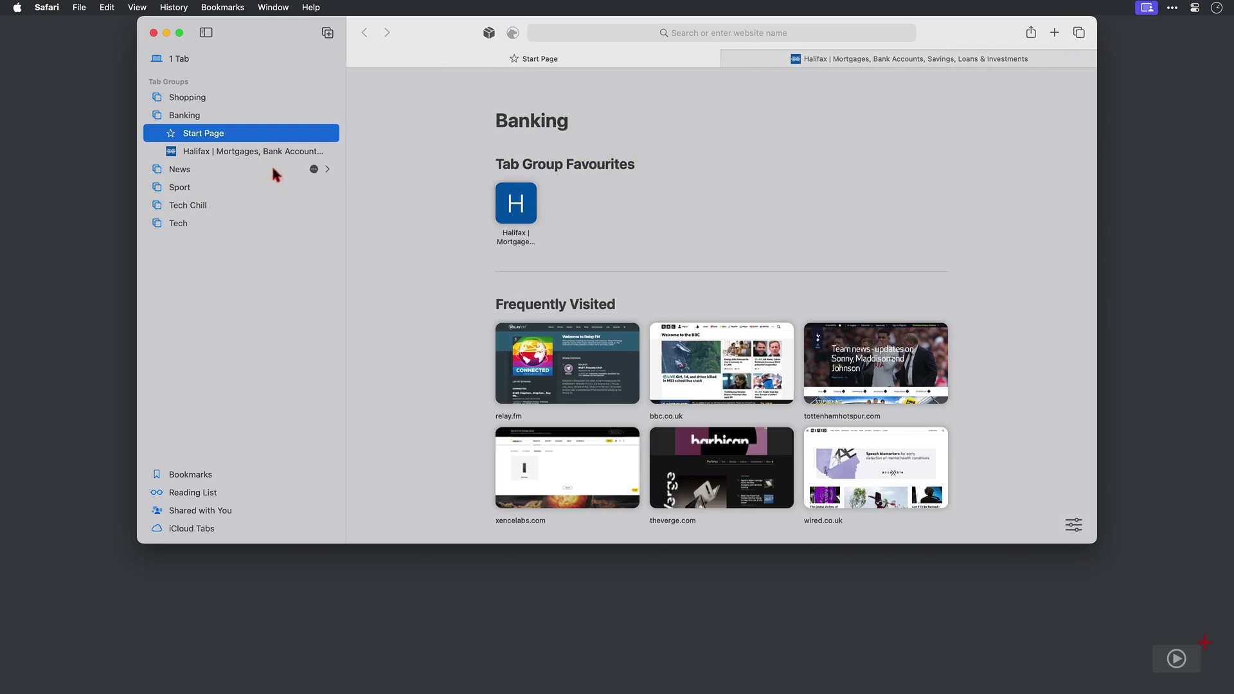
{"action": "left_click", "coordinate": [326, 169]}
{"action": "left_click", "coordinate": [277, 189]}
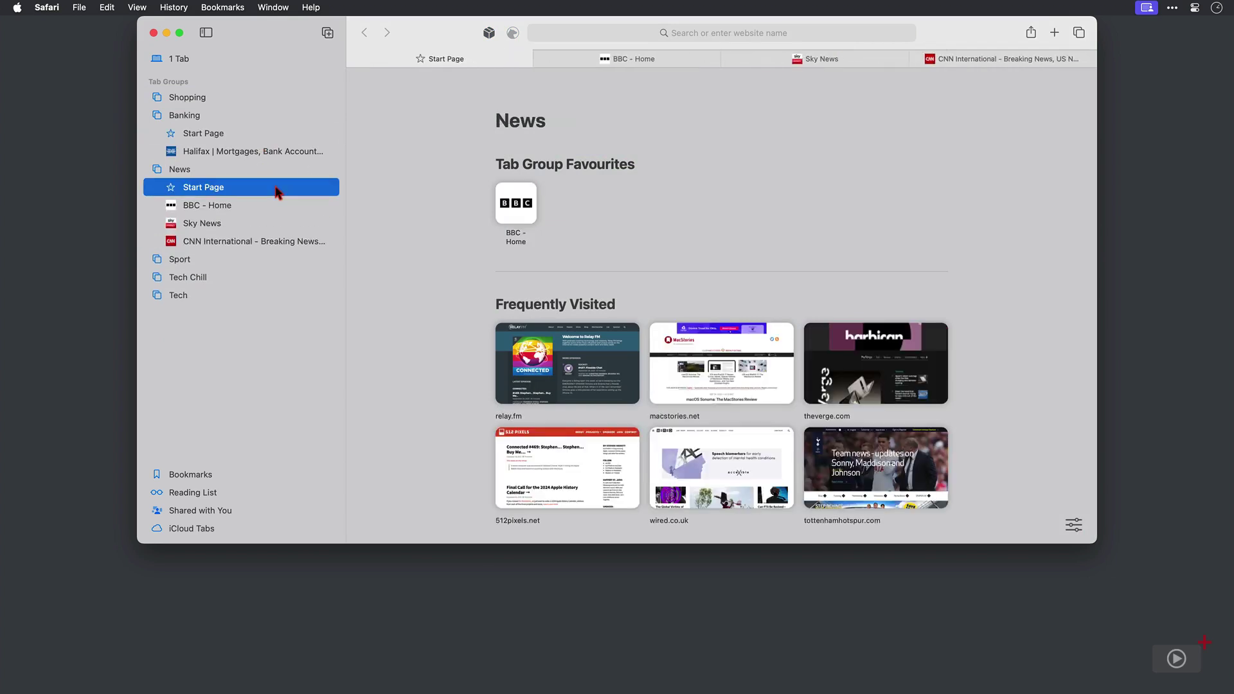
{"action": "left_click", "coordinate": [327, 259]}
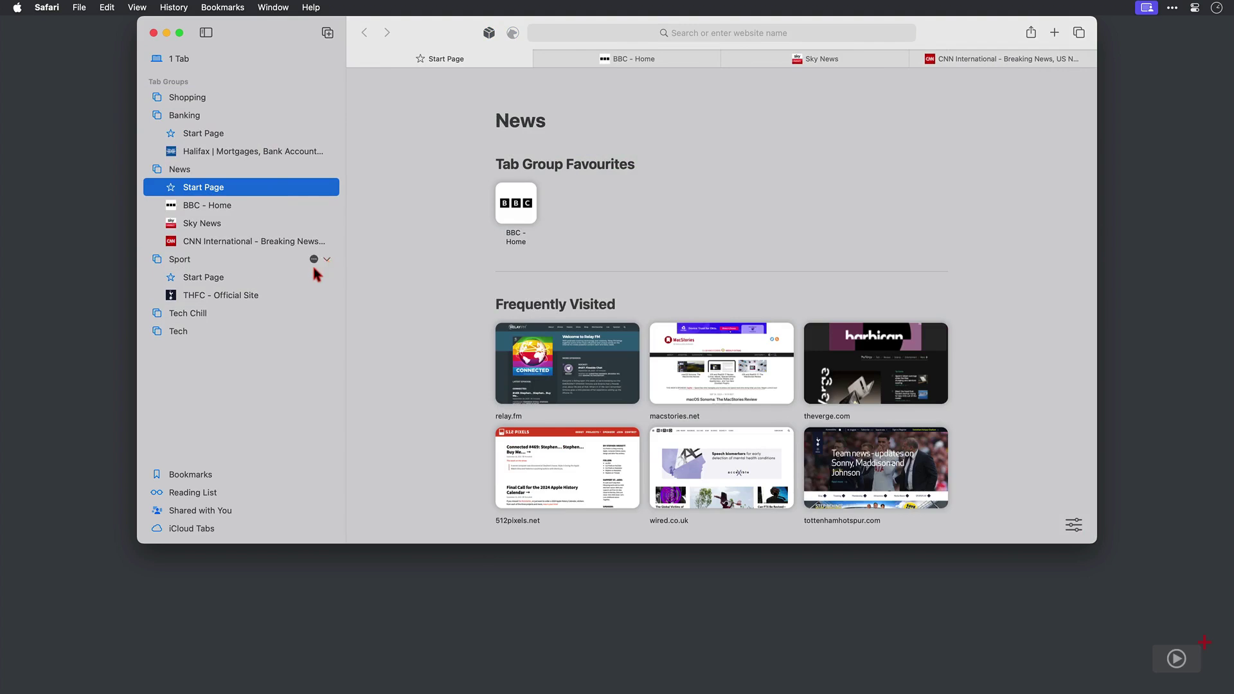
{"action": "left_click", "coordinate": [297, 277]}
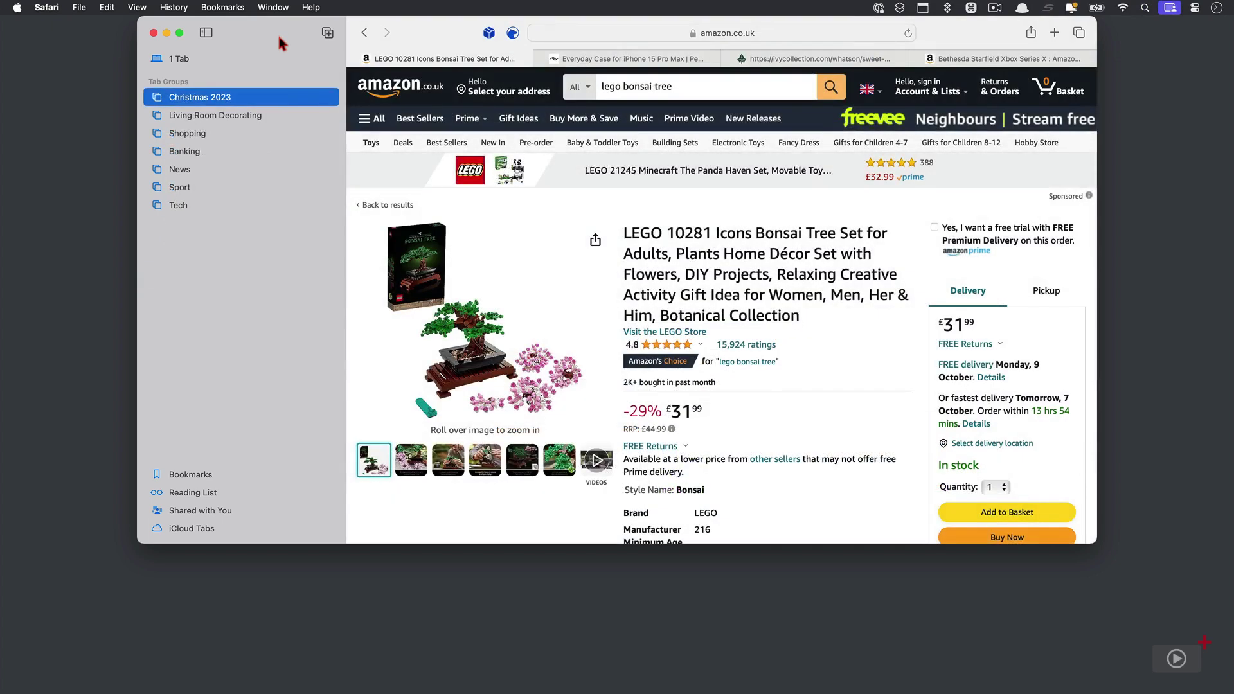
- Browse the Christmas 2023 and Living Room Decorating tabs, ending on IKEA with Bookmarks showing
{"action": "left_click", "coordinate": [327, 98]}
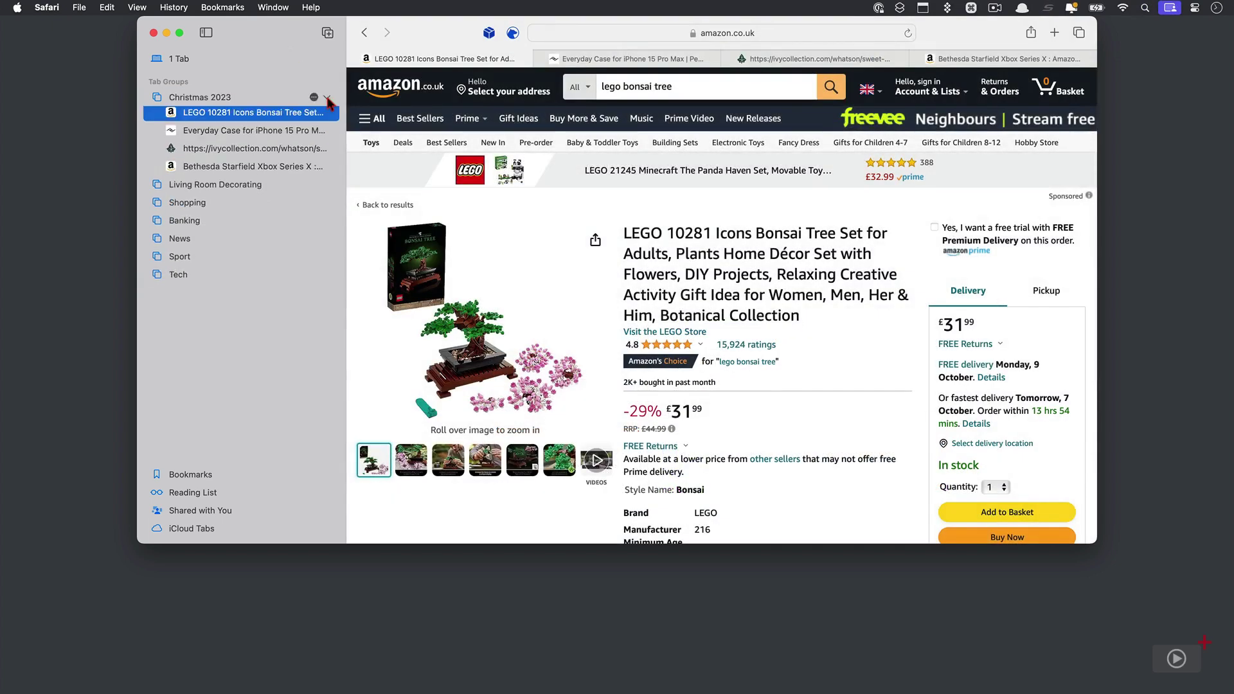
{"action": "left_click", "coordinate": [317, 133]}
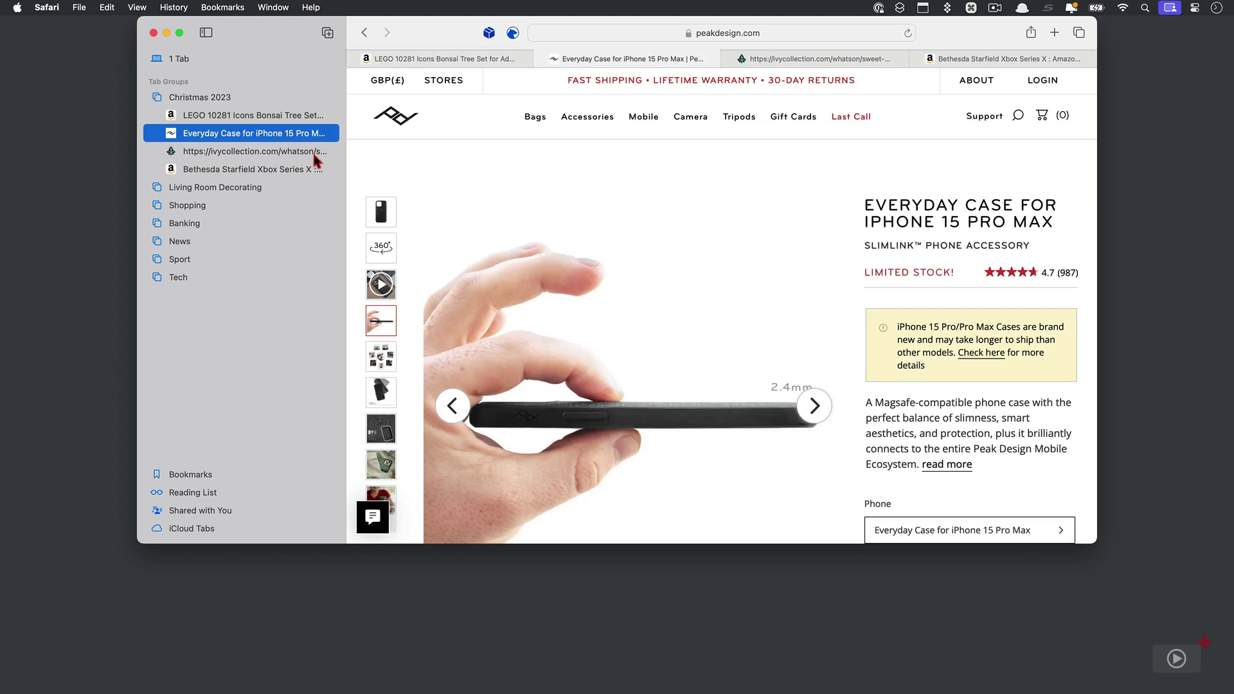
{"action": "left_click", "coordinate": [315, 154]}
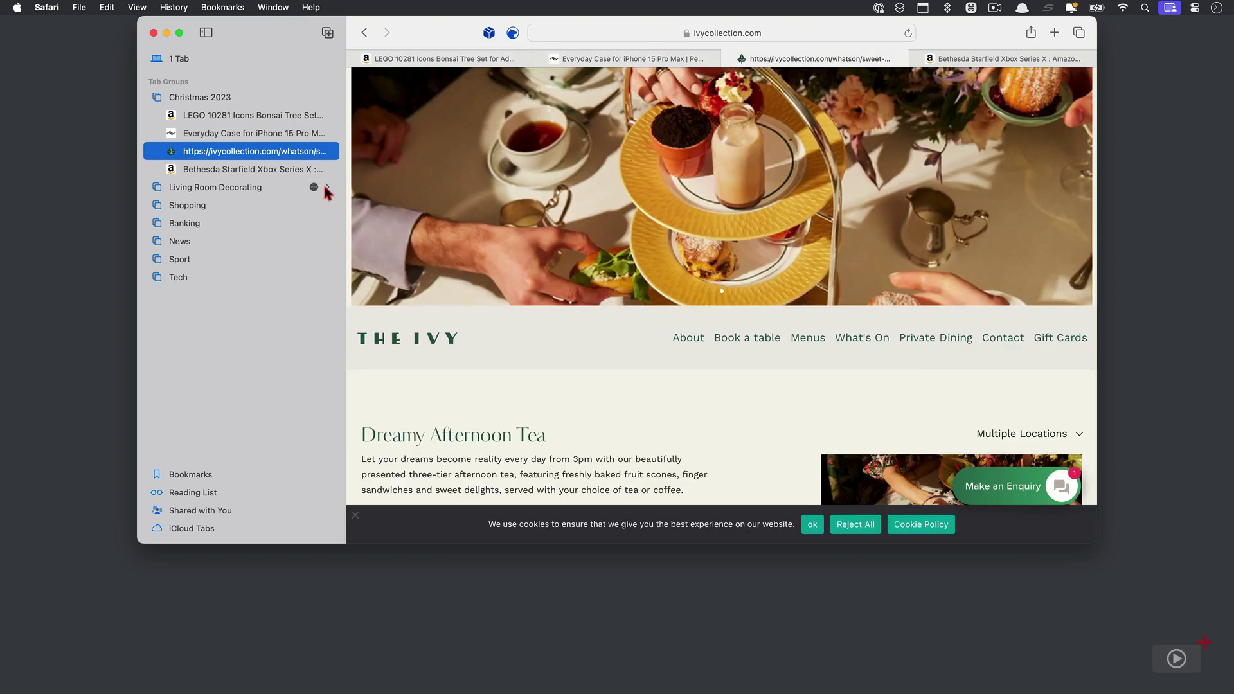
{"action": "left_click", "coordinate": [326, 187]}
{"action": "left_click", "coordinate": [311, 205]}
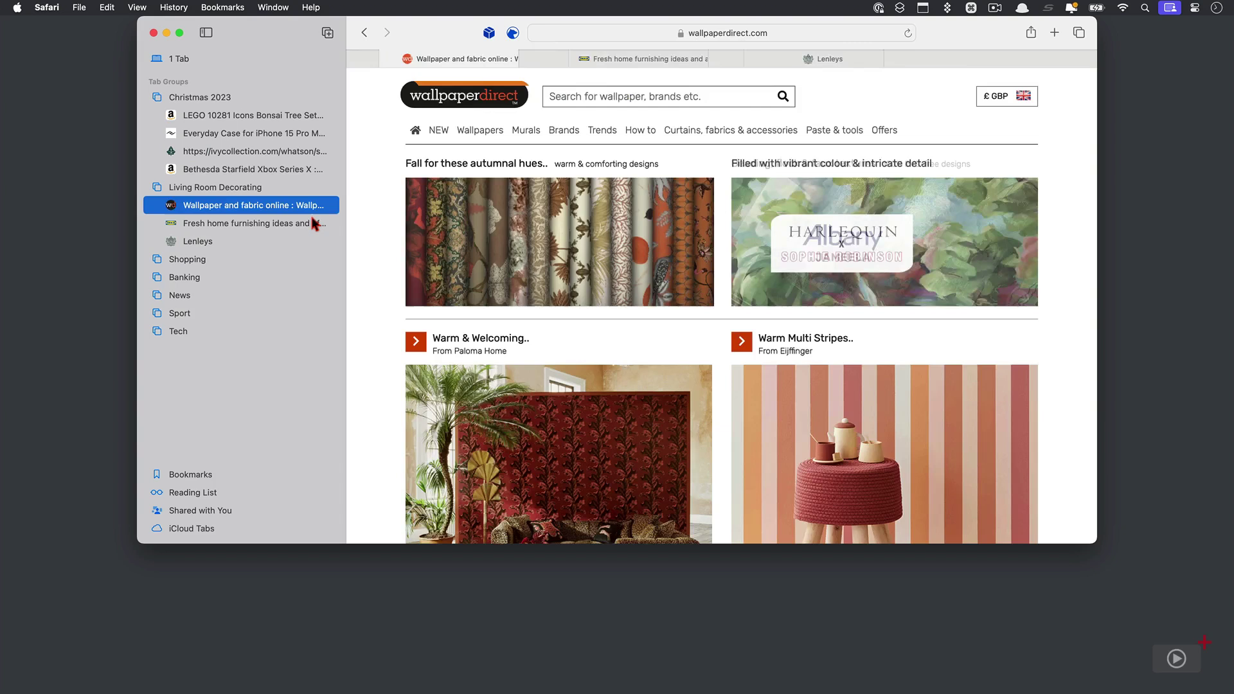
{"action": "left_click", "coordinate": [311, 225]}
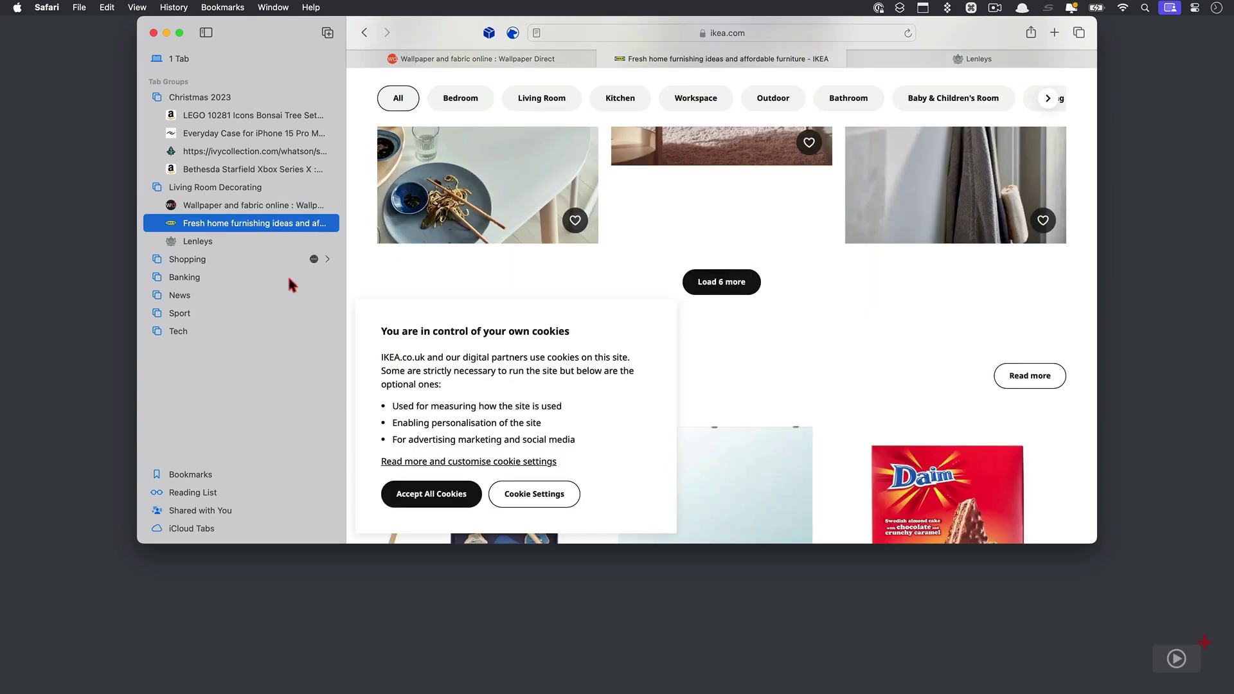
{"action": "left_click", "coordinate": [200, 475]}
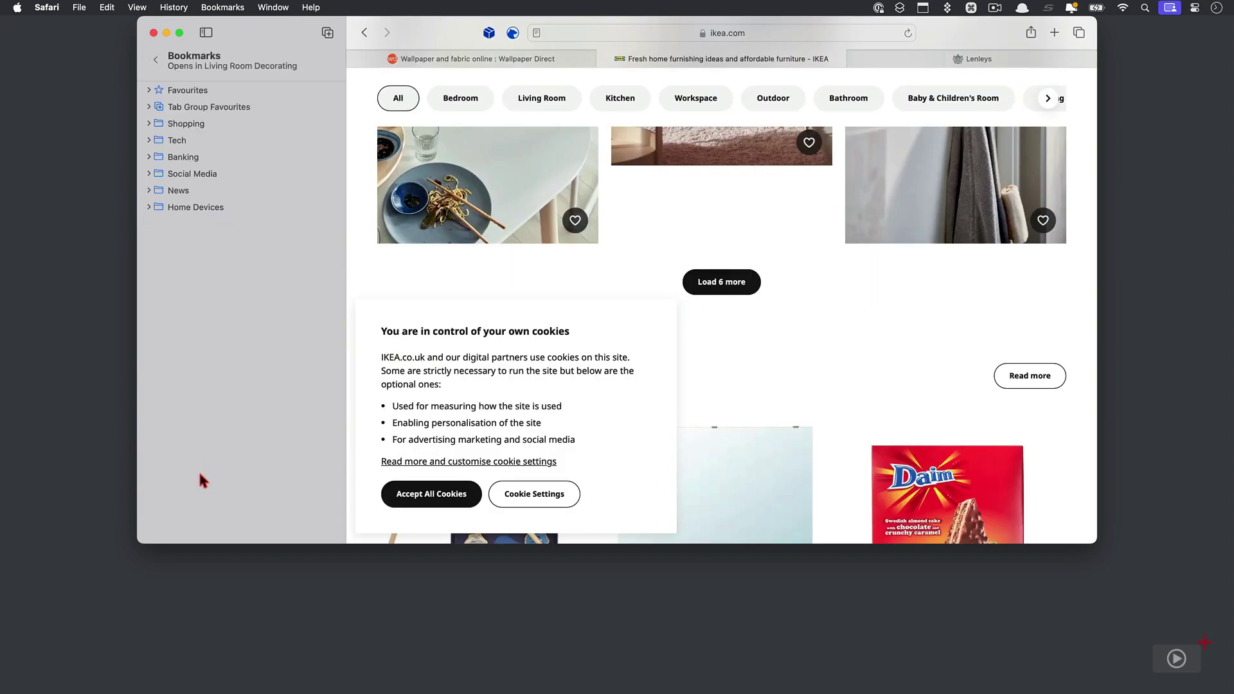
- Expand the Social Media, News and Home Devices bookmark folders
{"action": "left_click", "coordinate": [148, 173]}
{"action": "left_click", "coordinate": [148, 241]}
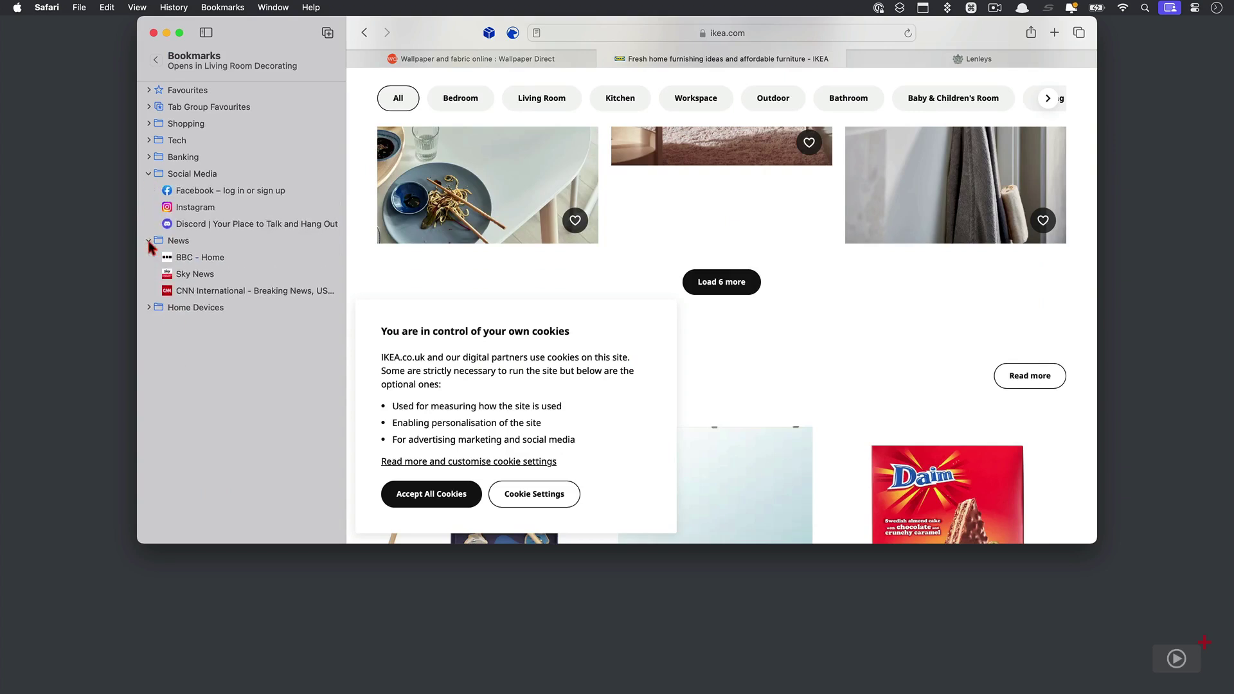
{"action": "left_click", "coordinate": [148, 308]}
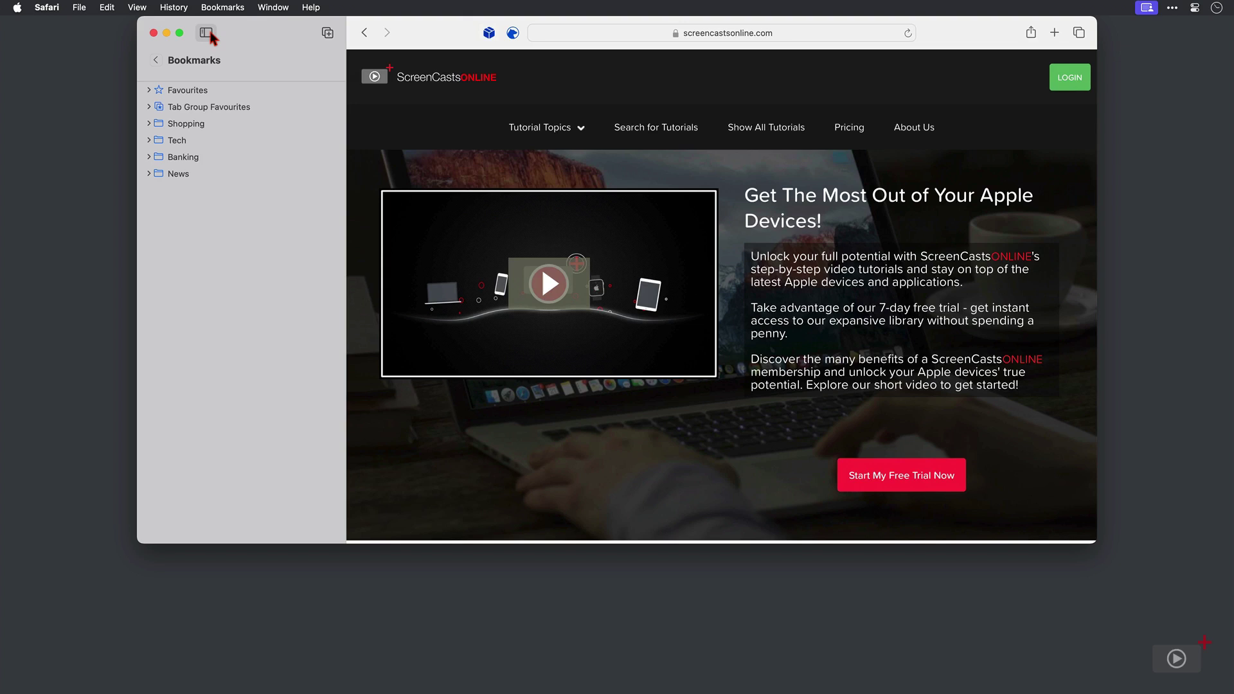
- Toggle the Shopping, Tech, Banking and News folders, leaving Tech expanded
{"action": "left_click", "coordinate": [147, 123]}
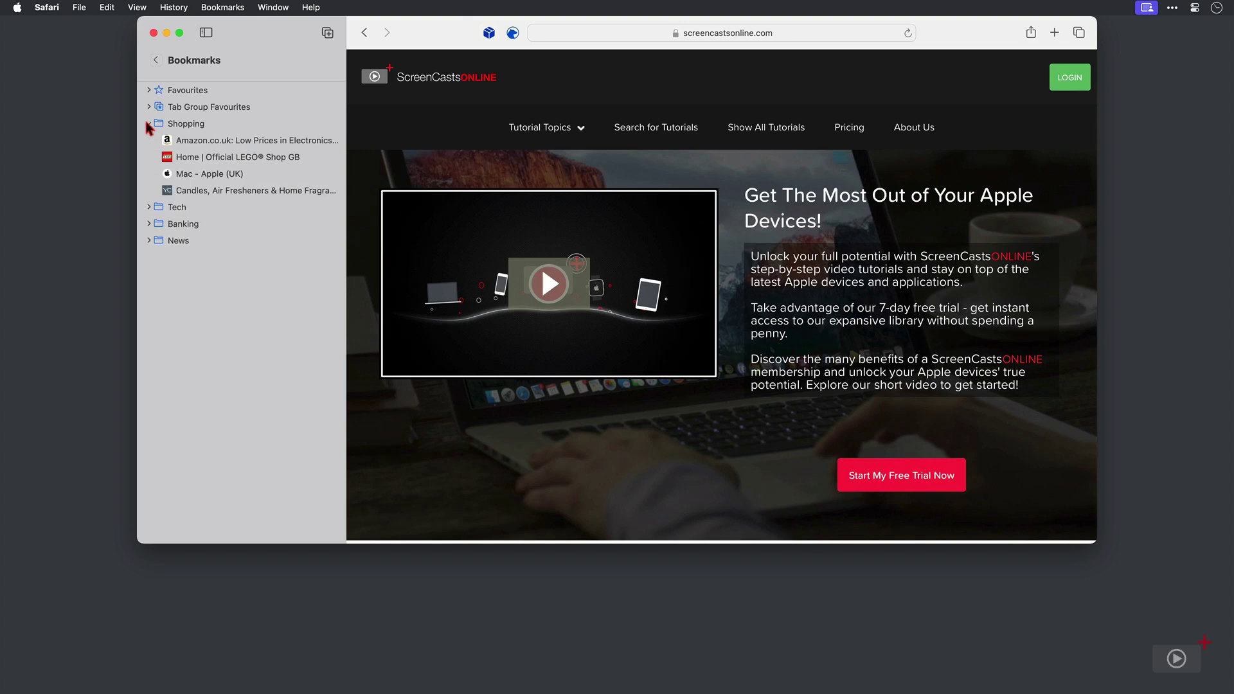
{"action": "left_click", "coordinate": [147, 124]}
{"action": "left_click", "coordinate": [148, 141]}
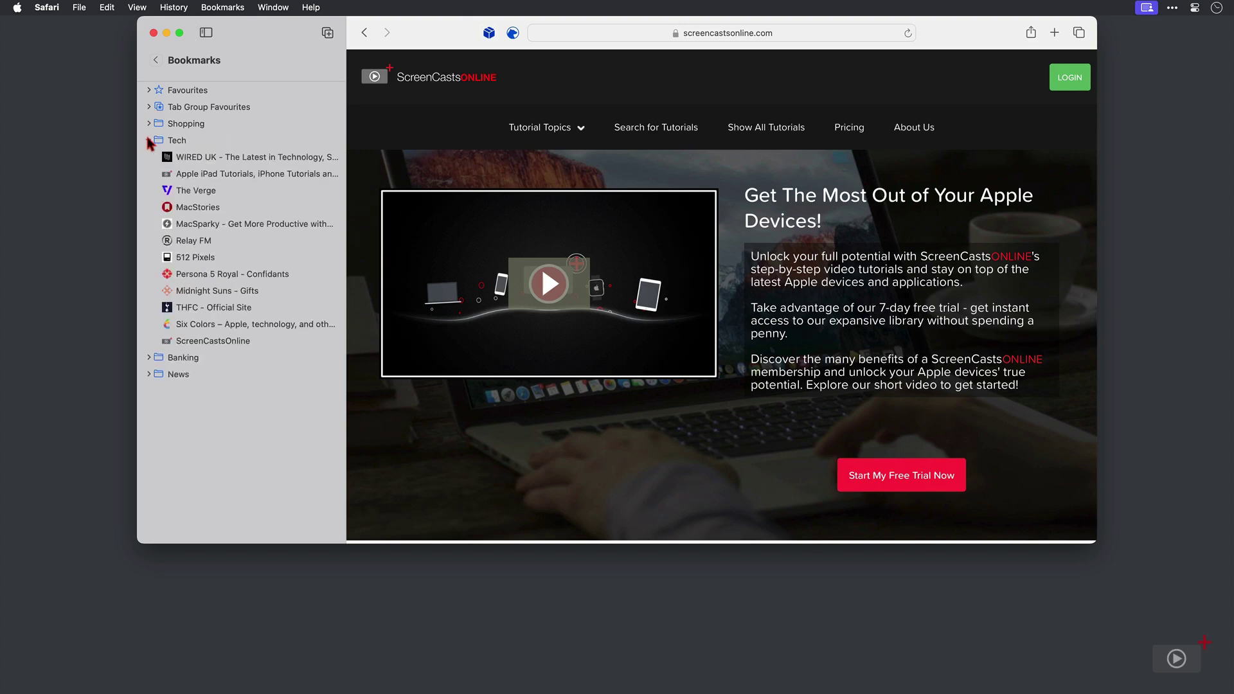
{"action": "left_click", "coordinate": [148, 140]}
{"action": "left_click", "coordinate": [148, 156]}
{"action": "left_click", "coordinate": [148, 156]}
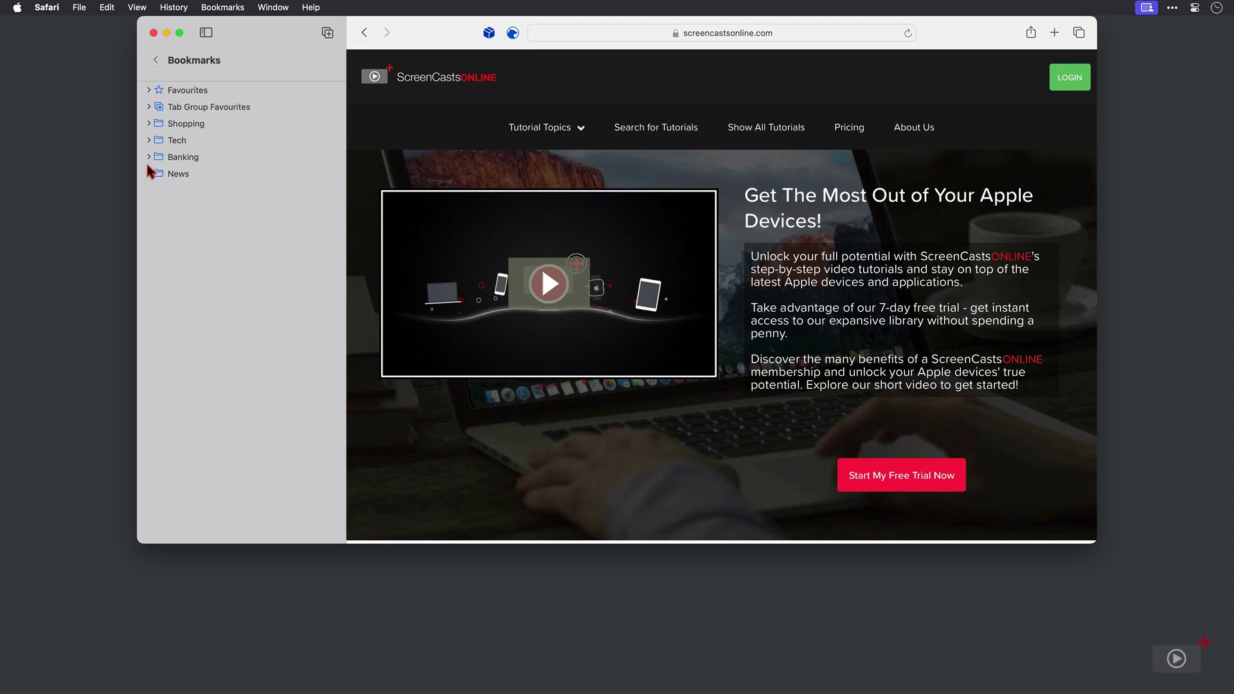
{"action": "left_click", "coordinate": [148, 174]}
{"action": "left_click", "coordinate": [148, 173]}
{"action": "left_click", "coordinate": [184, 141]}
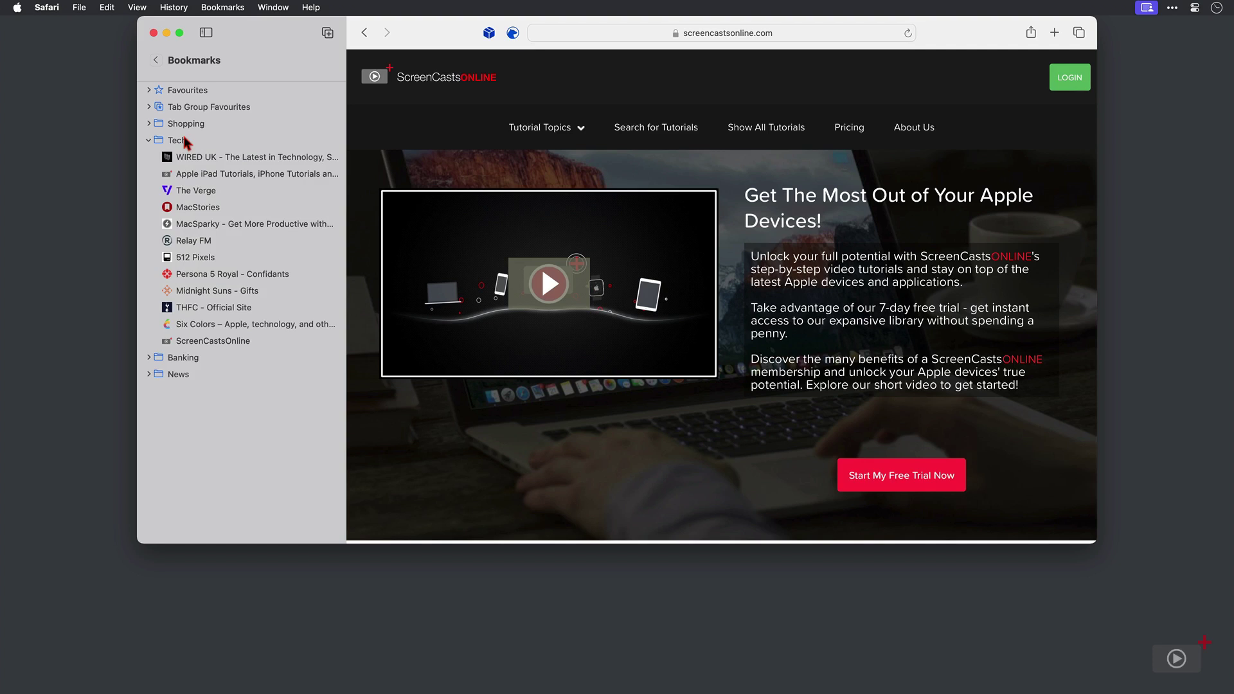
- Open the Tech bookmarks folder as a new tab group via Open in Tab Group
{"action": "right_click", "coordinate": [184, 141]}
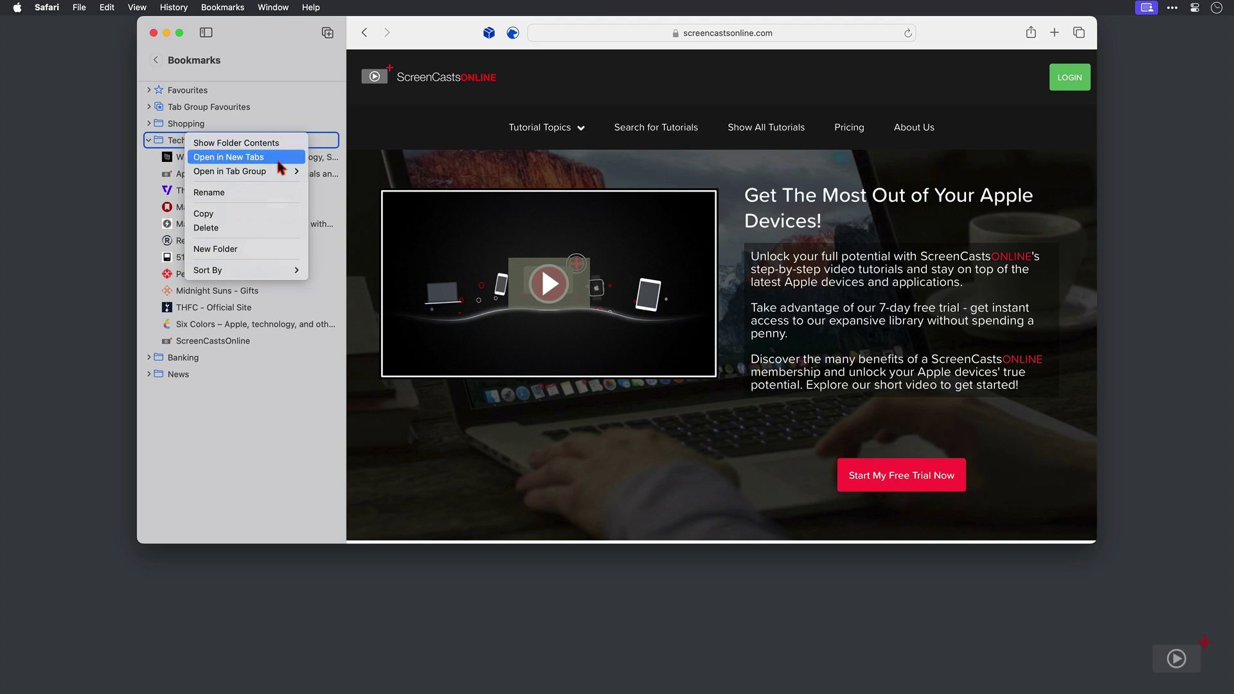
{"action": "mouse_move", "coordinate": [283, 171]}
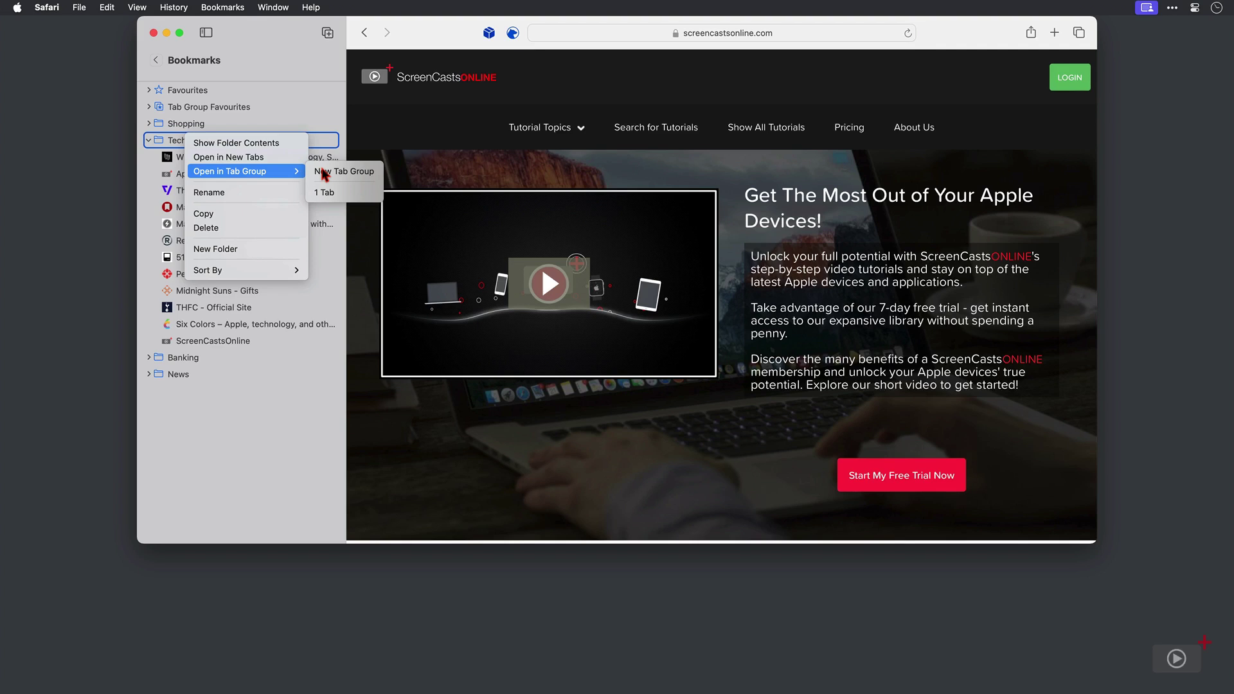
{"action": "left_click", "coordinate": [370, 172]}
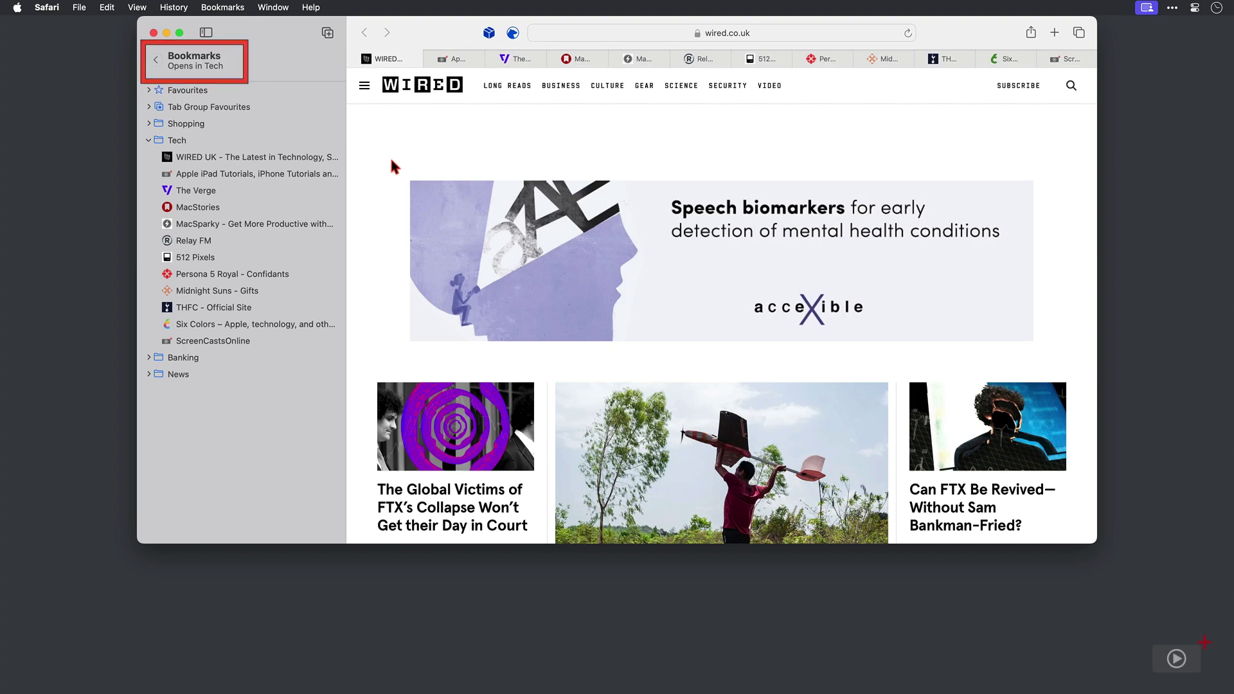
- Step through the Apple iPad, The Verge, MacStories, MacSparky and Relay FM tabs
{"action": "left_click", "coordinate": [461, 60]}
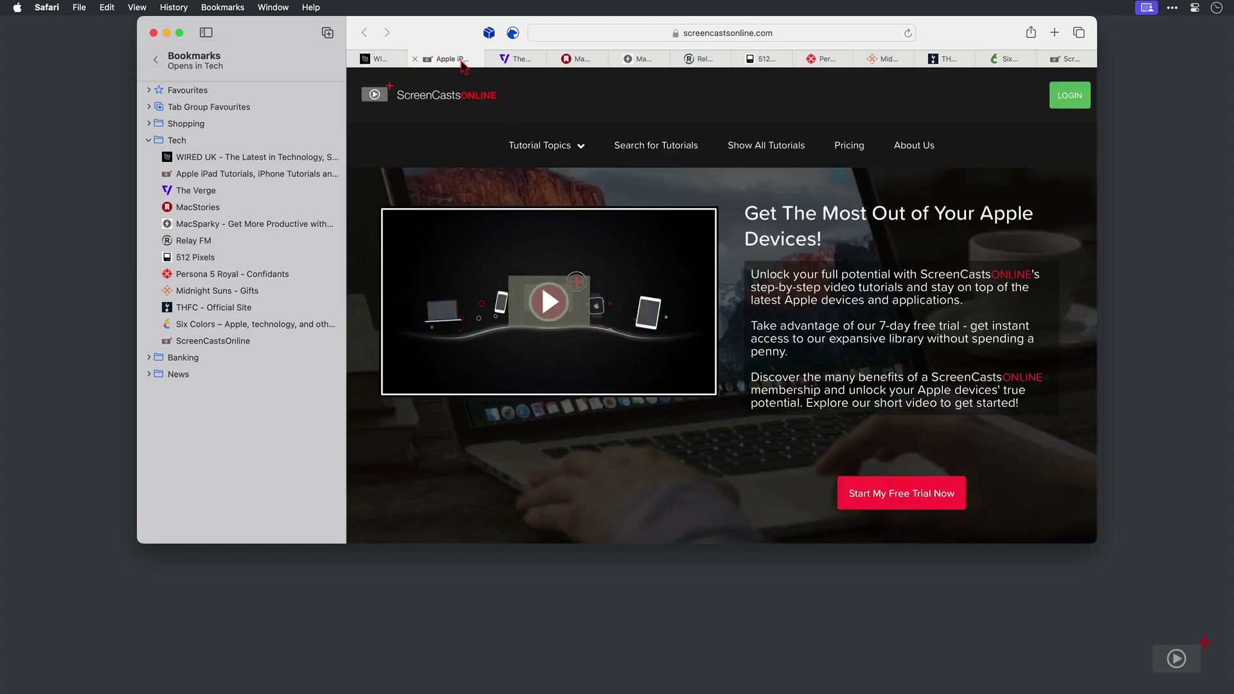
{"action": "left_click", "coordinate": [521, 60]}
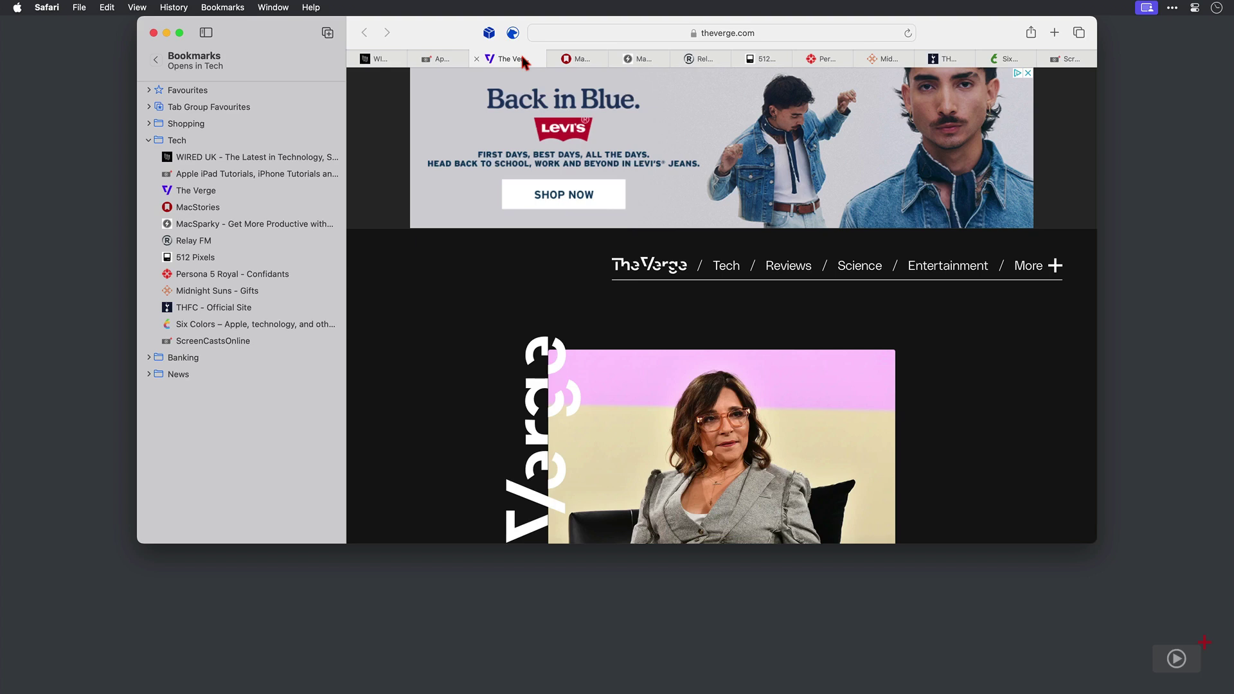
{"action": "key", "text": "super+4"}
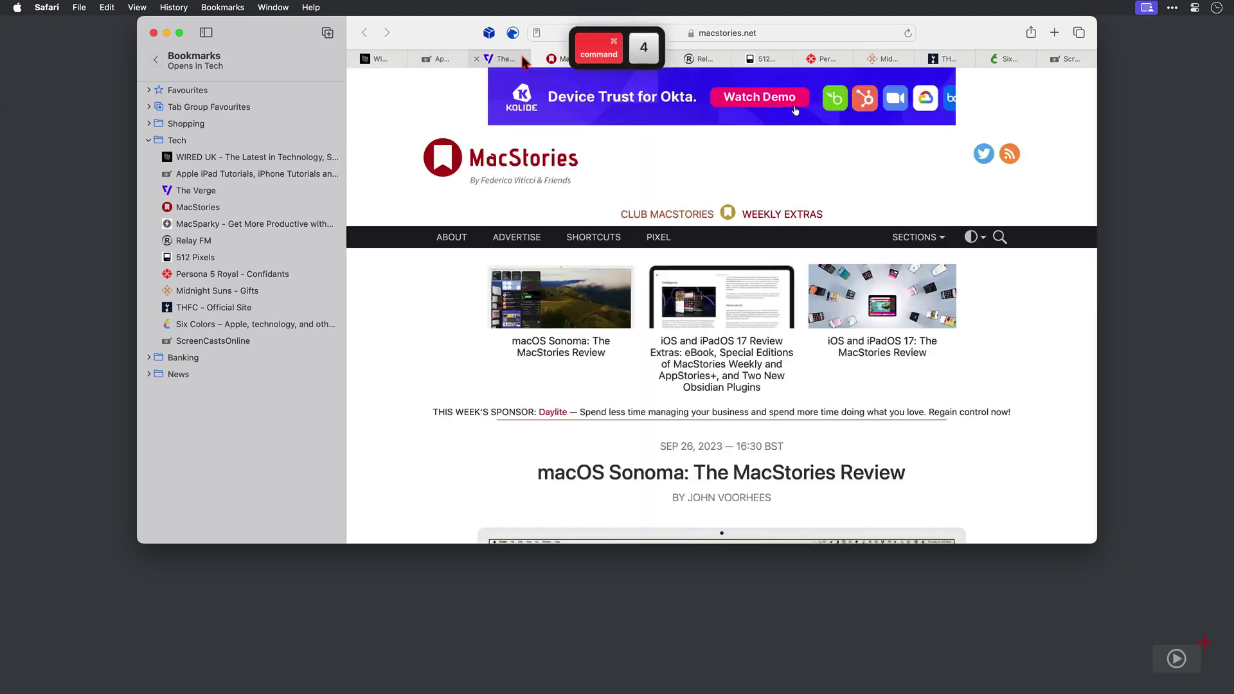
{"action": "key", "text": "super+5"}
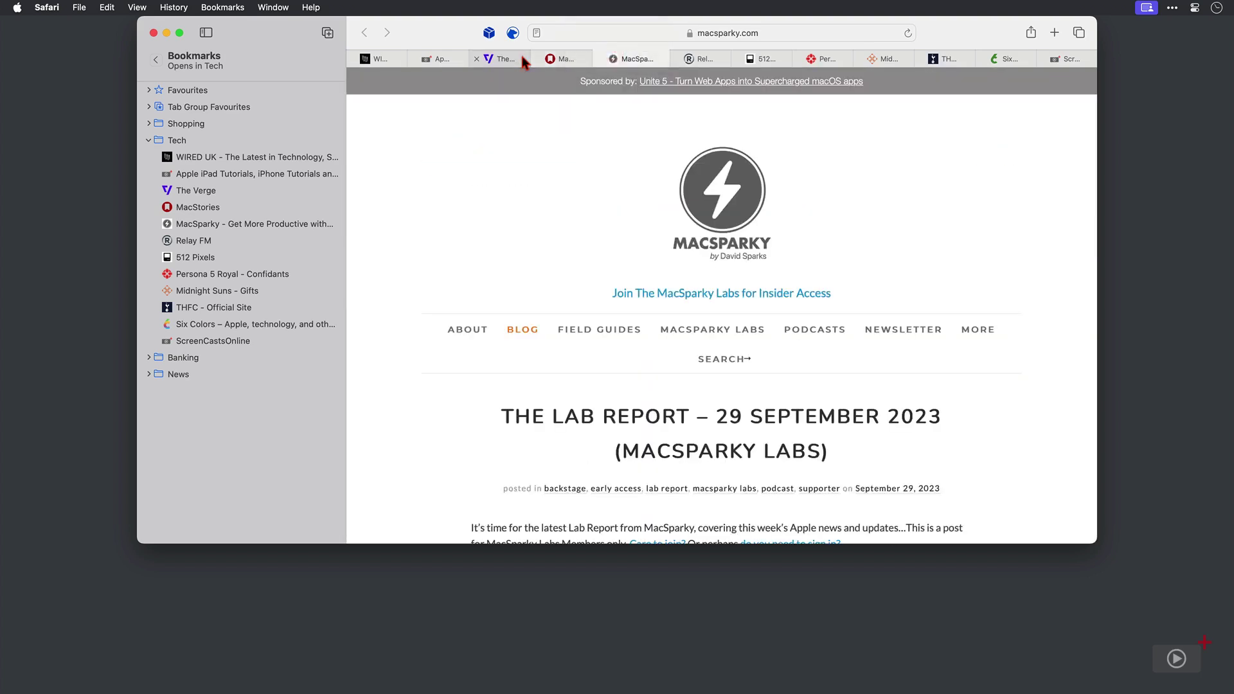
{"action": "key", "text": "super+6"}
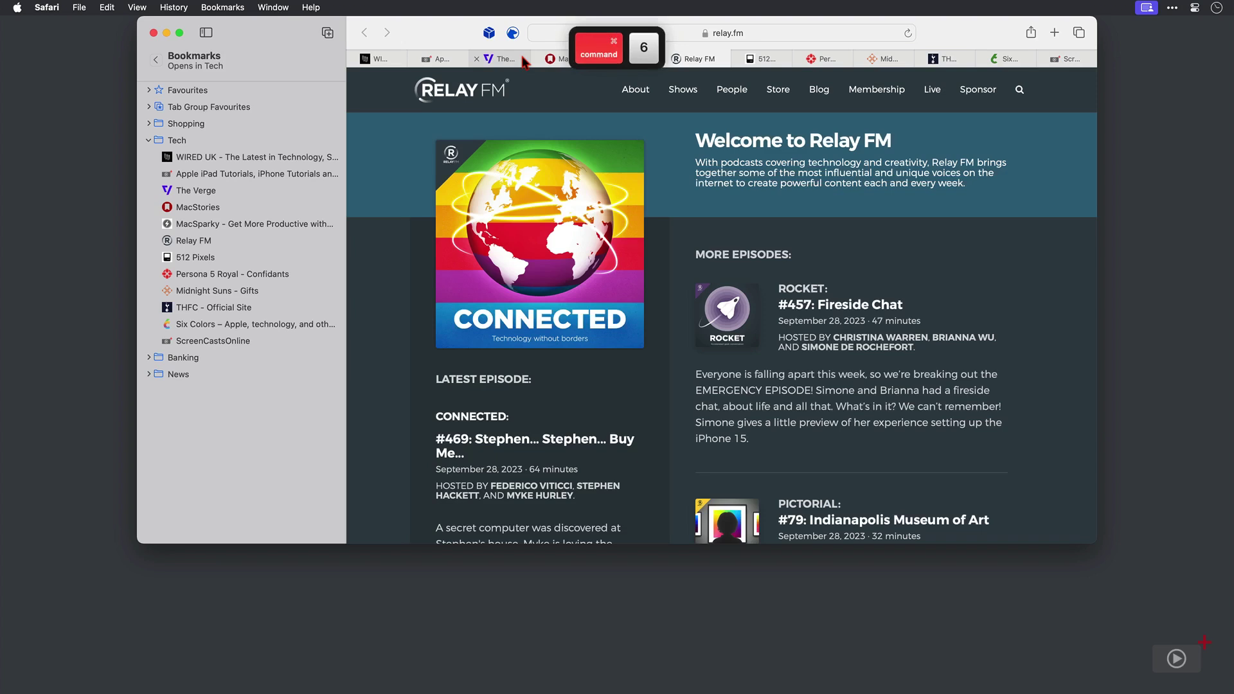
- Return the sidebar to Tab Groups and show the Persona 5 Royal Confidants tab
{"action": "left_click", "coordinate": [153, 59]}
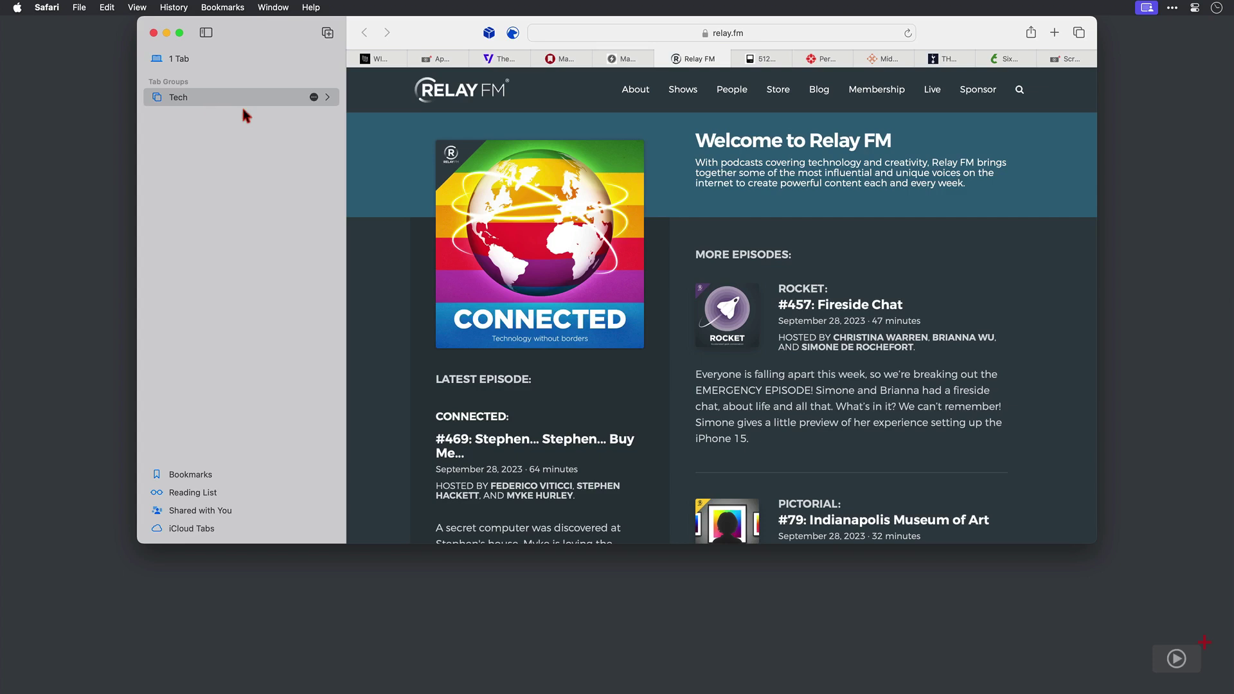
{"action": "left_click", "coordinate": [813, 61]}
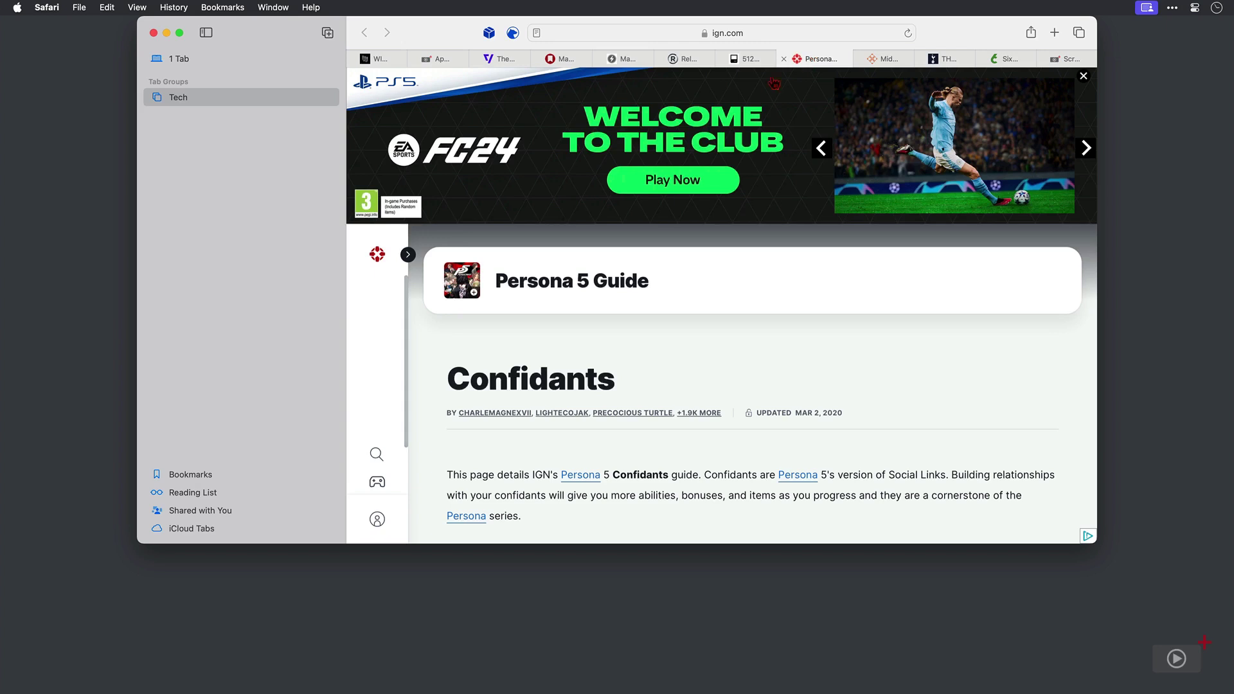
- Create a new empty tab group named Gaming
{"action": "left_click", "coordinate": [84, 9]}
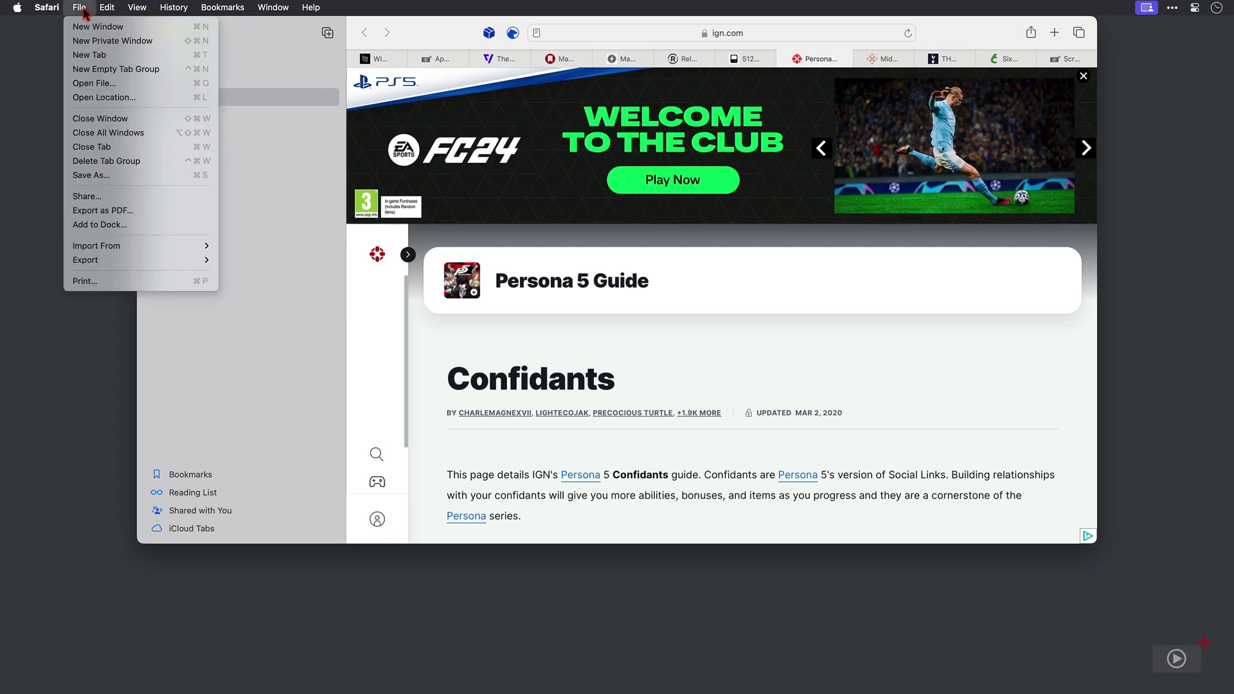
{"action": "left_click", "coordinate": [93, 69]}
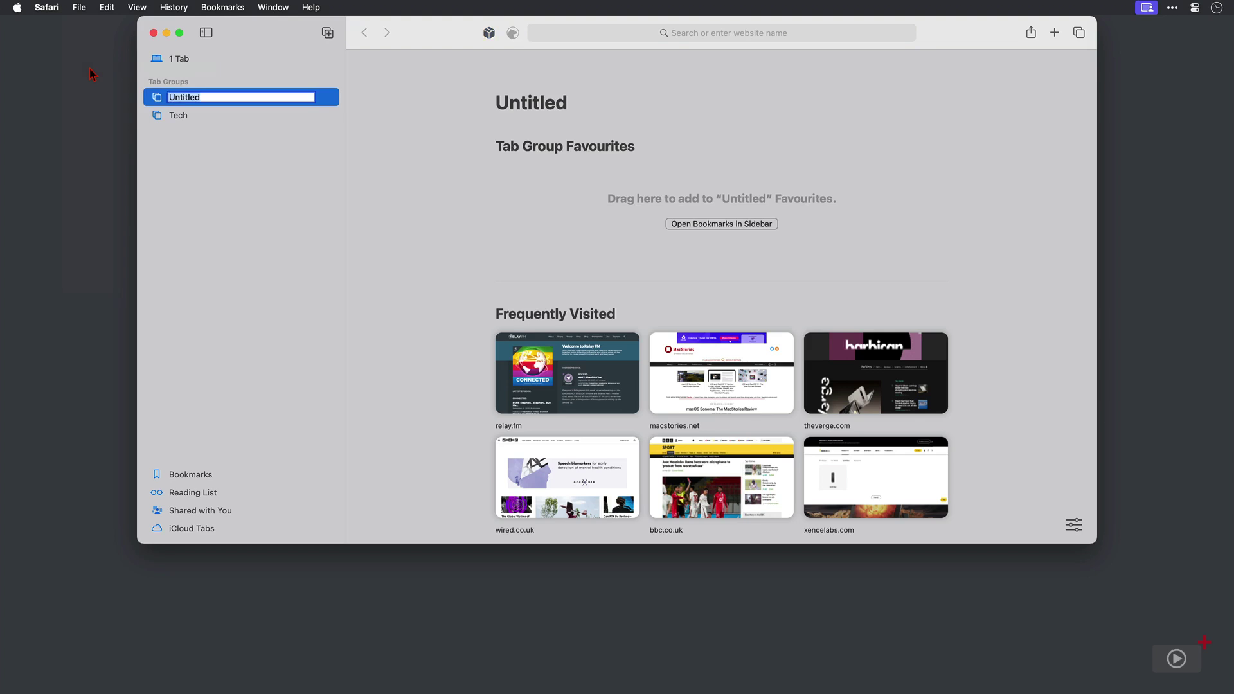
{"action": "type", "text": "Gaming"}
{"action": "key", "text": "Return"}
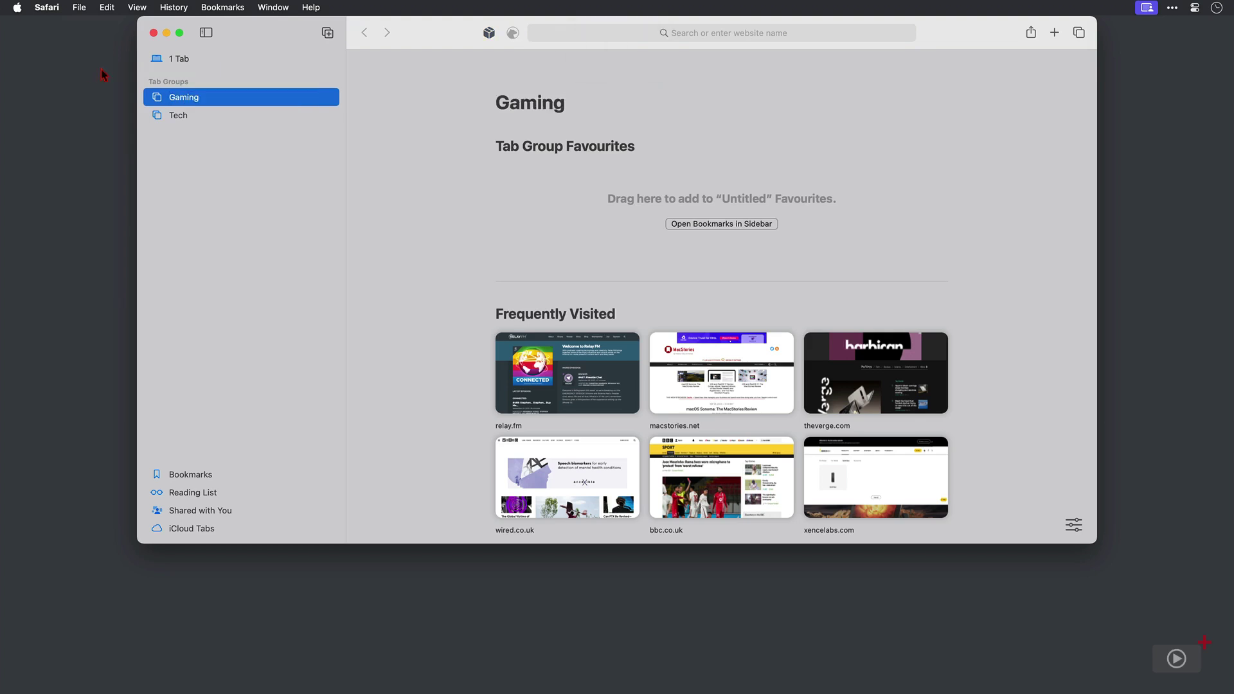
- Drag the Persona 5 Royal Confidants tab from the Tech group into Gaming
{"action": "left_click", "coordinate": [235, 114]}
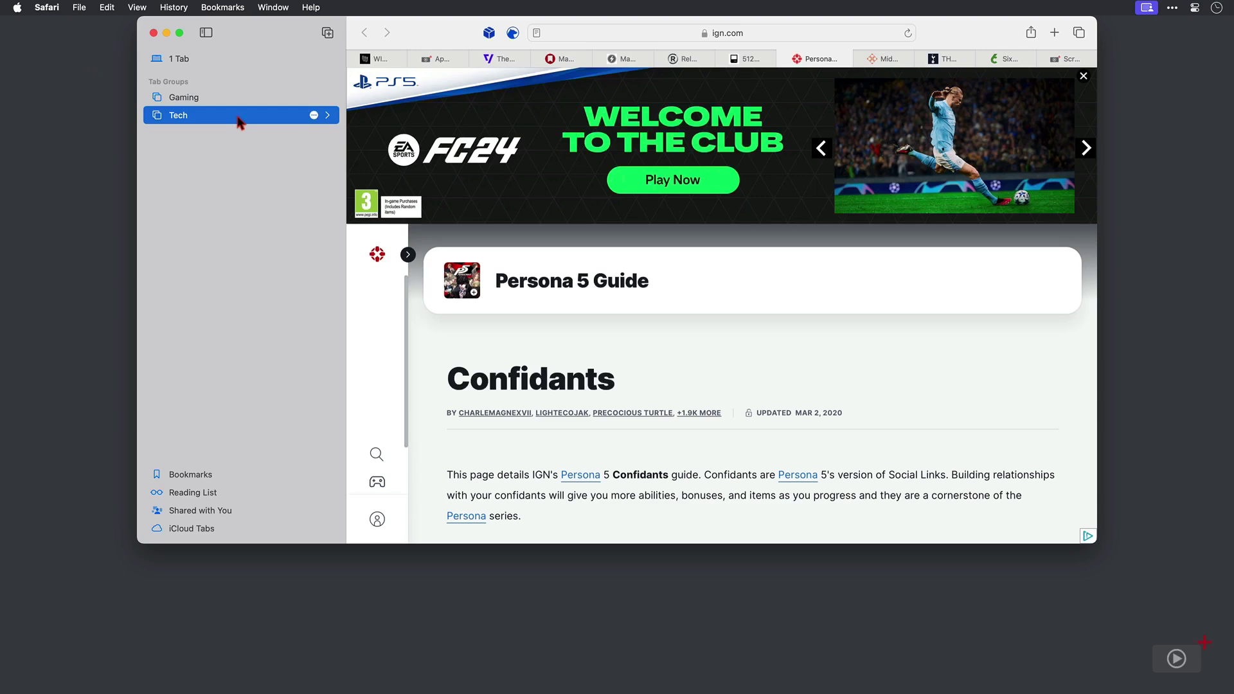
{"action": "left_click", "coordinate": [327, 116]}
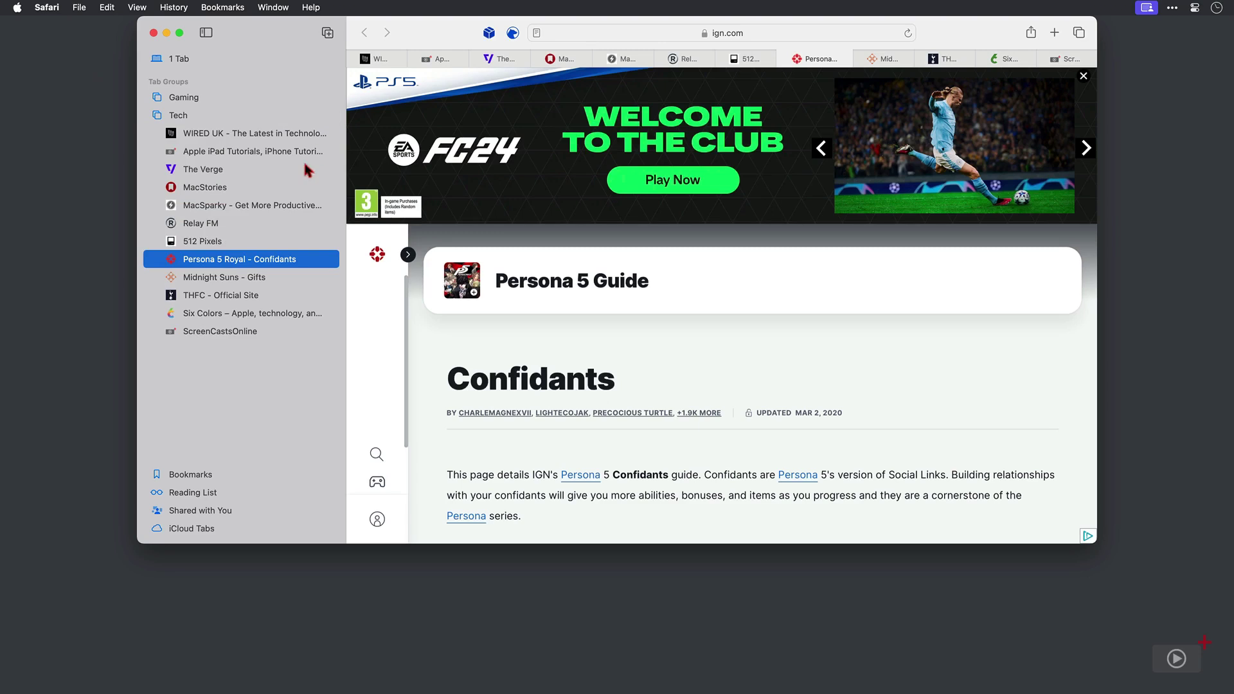
{"action": "left_click_drag", "start_coordinate": [251, 259], "coordinate": [197, 104]}
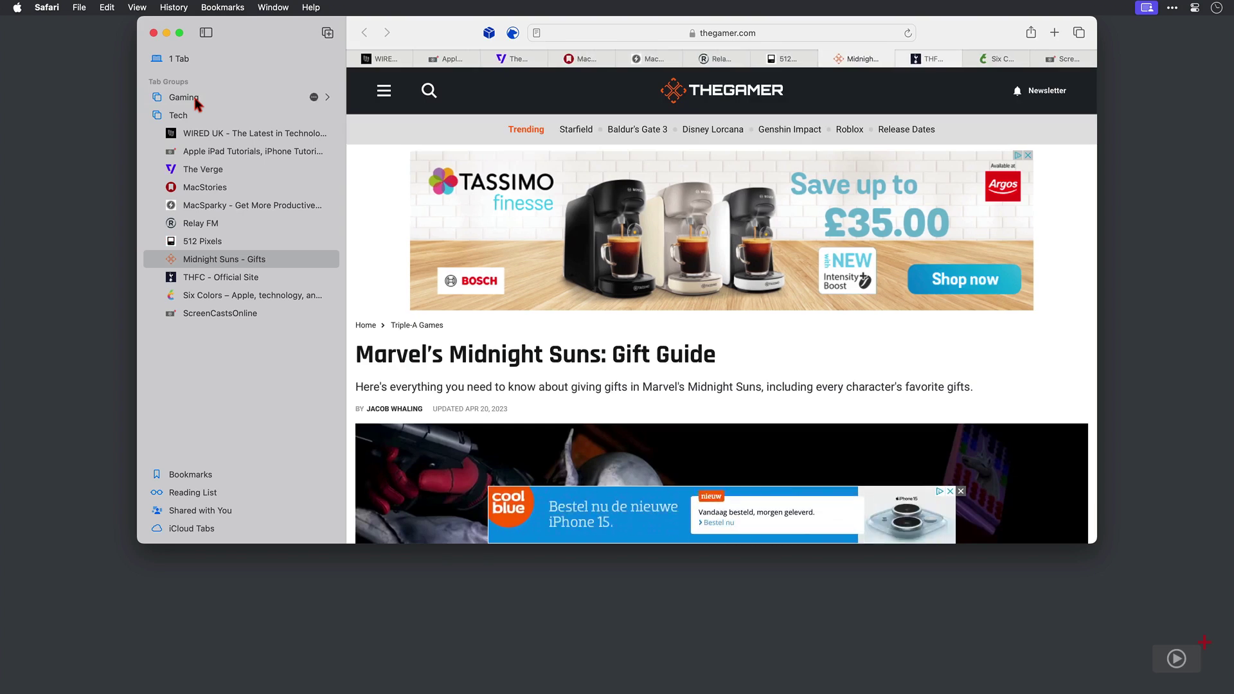
- Move the THFC Official Site tab into a new tab group named Sport, then open Gaming
{"action": "left_click", "coordinate": [931, 62]}
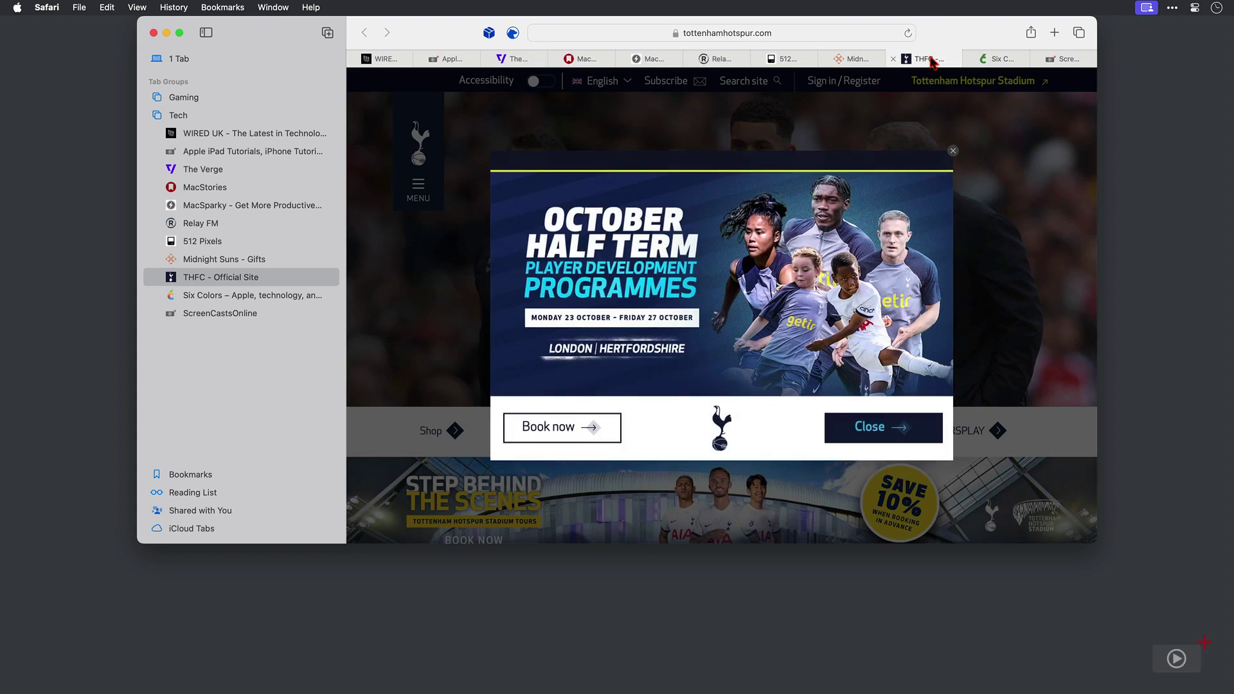
{"action": "left_click", "coordinate": [953, 152]}
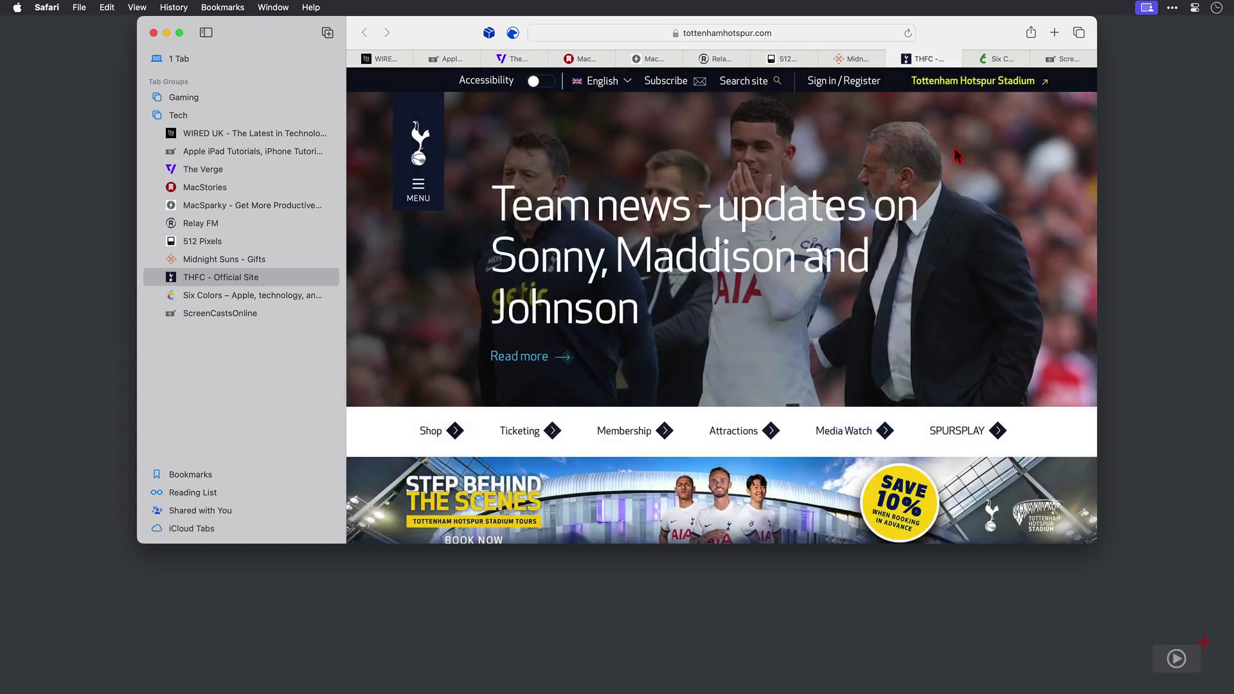
{"action": "right_click", "coordinate": [942, 63]}
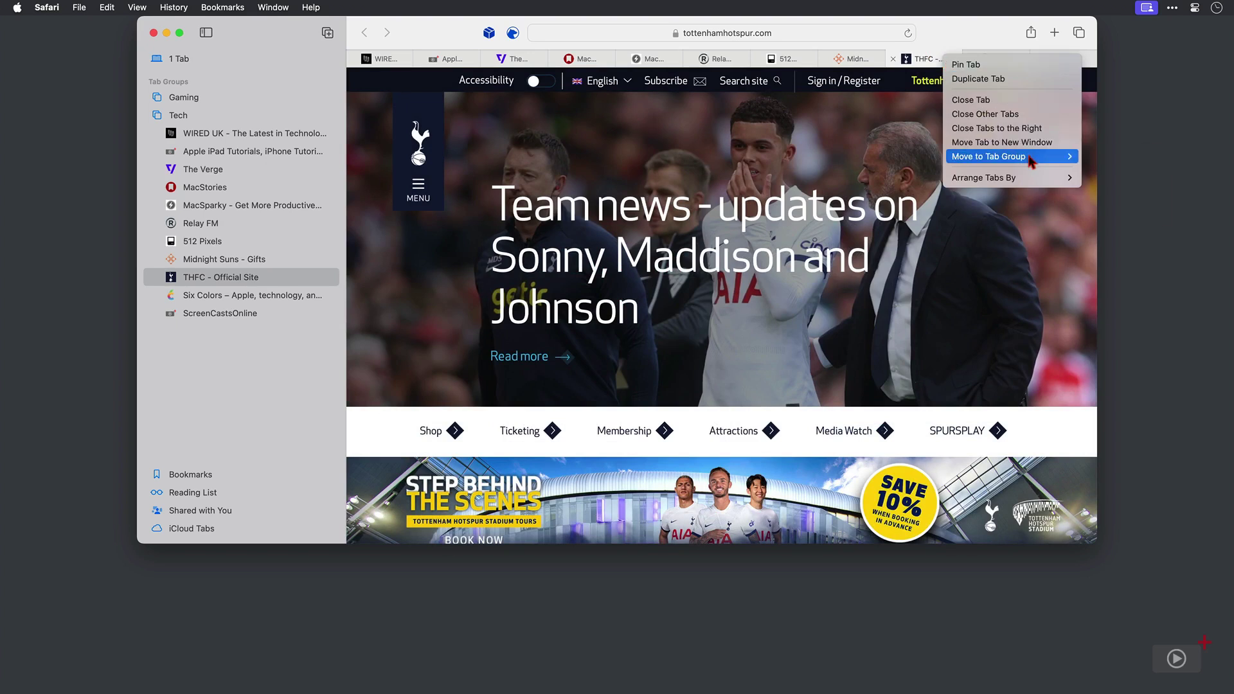
{"action": "mouse_move", "coordinate": [1031, 161]}
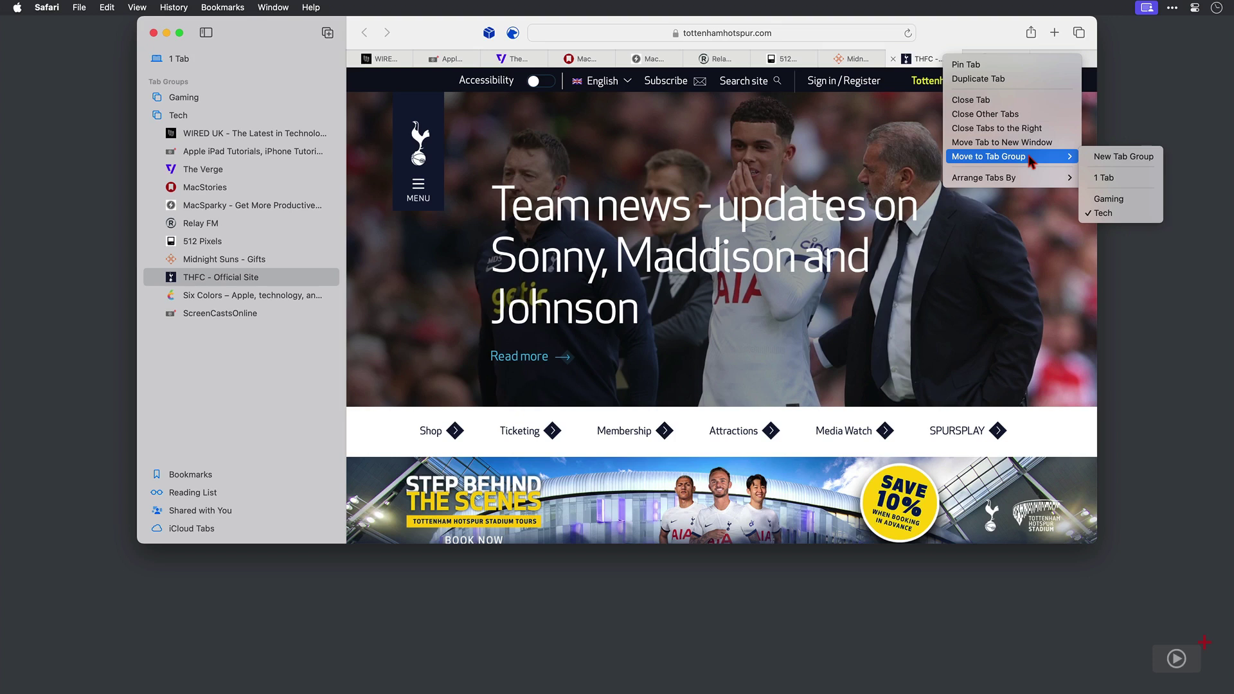
{"action": "left_click", "coordinate": [1097, 156]}
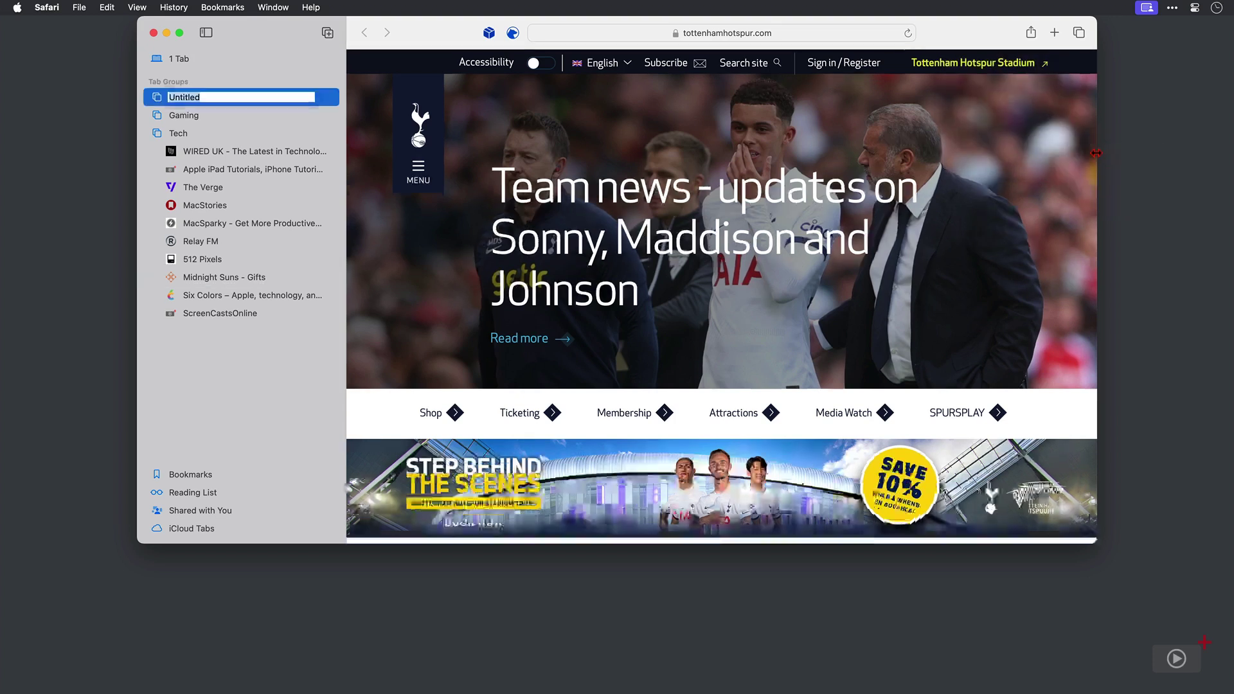
{"action": "type", "text": "Sport"}
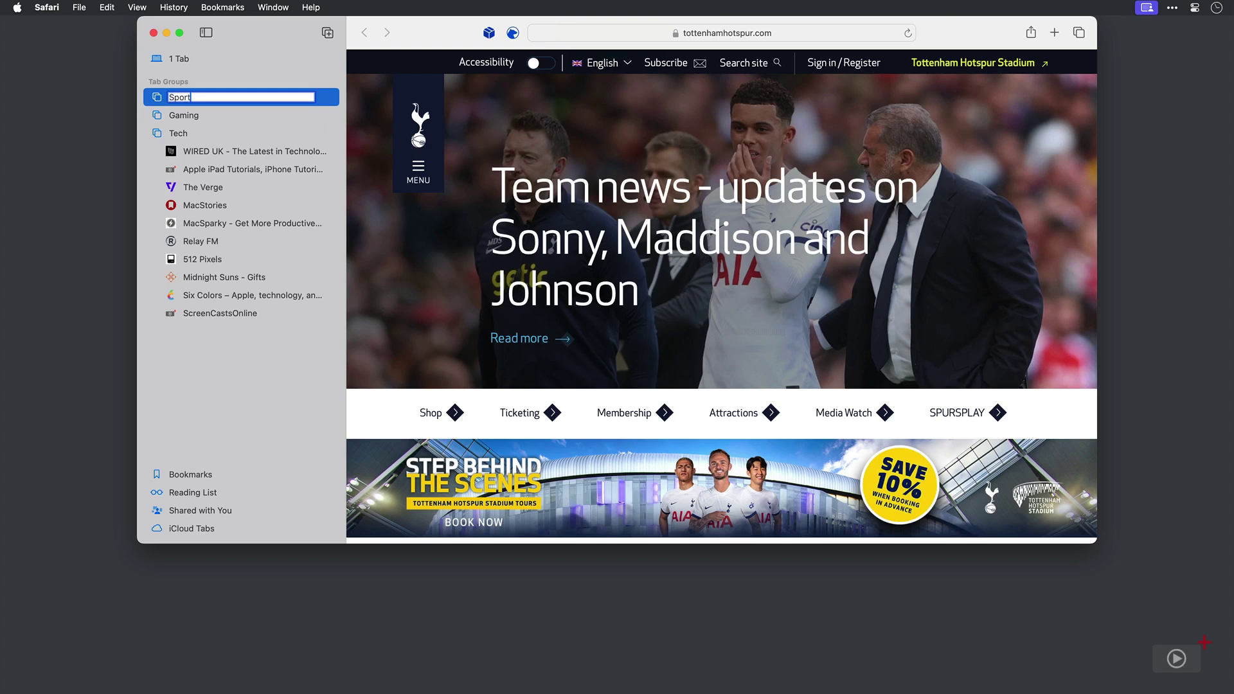
{"action": "key", "text": "Return"}
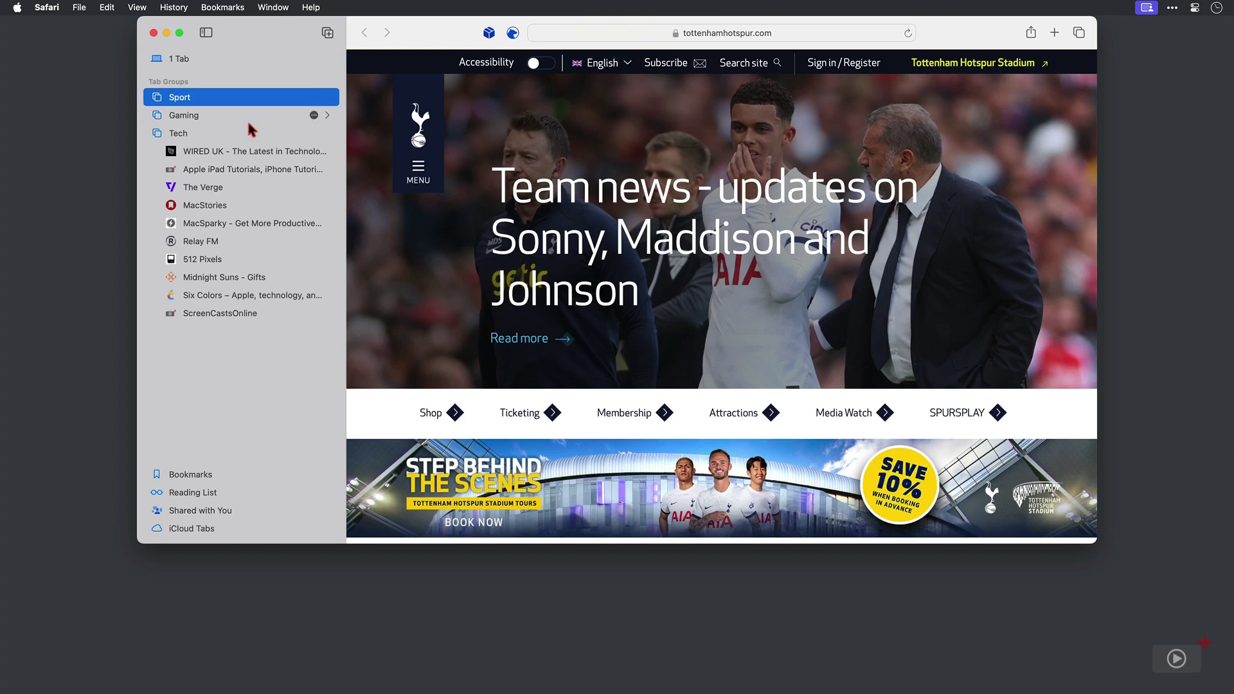
{"action": "left_click", "coordinate": [219, 118]}
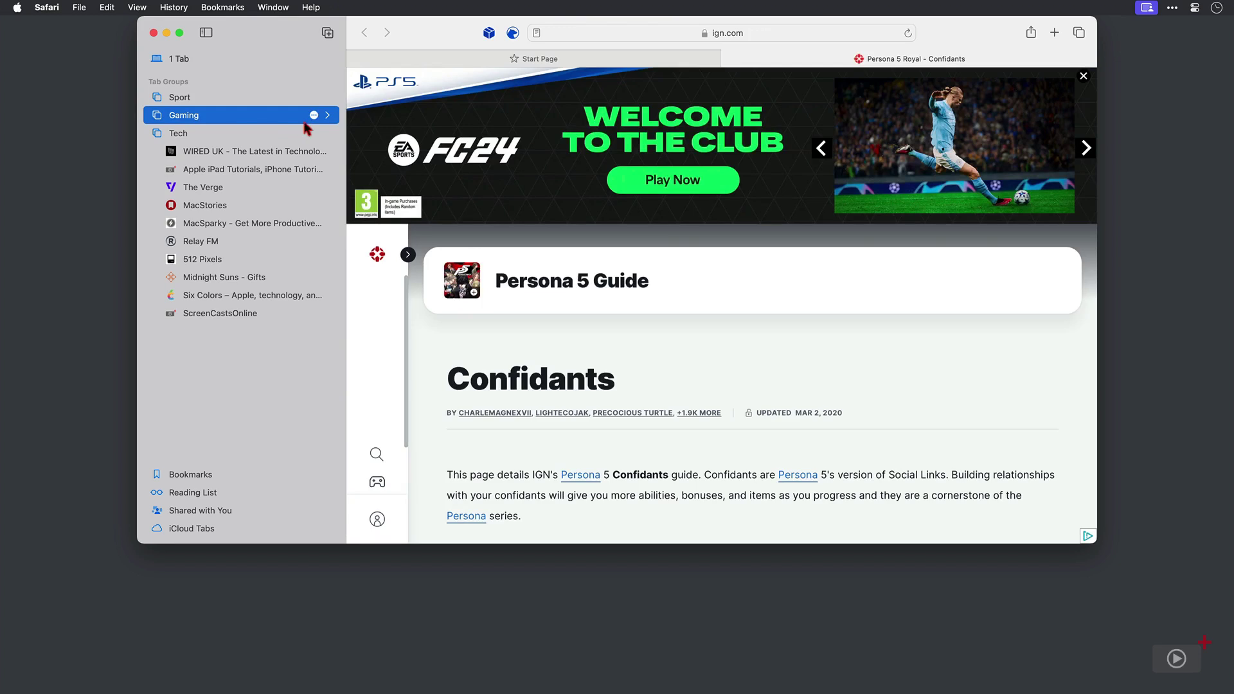
- Expand Gaming and drag the Midnight Suns - Gifts tab from Tech into it
{"action": "left_click", "coordinate": [327, 116]}
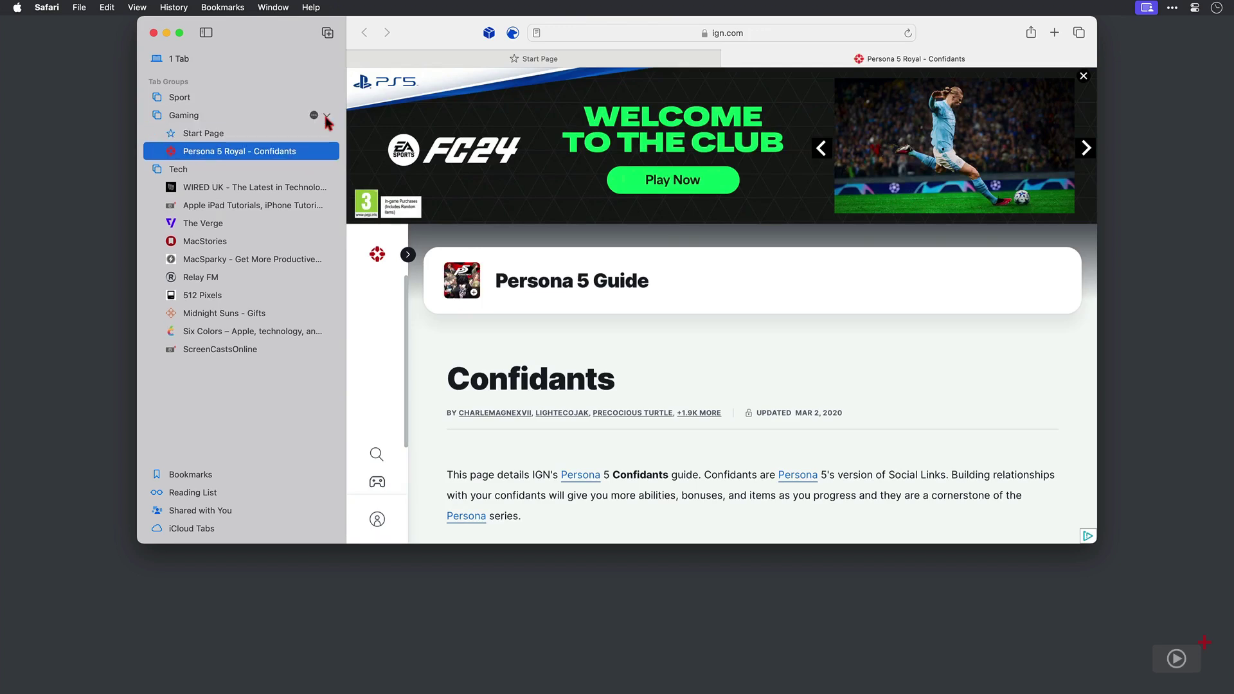
{"action": "left_click", "coordinate": [246, 318]}
{"action": "left_click_drag", "start_coordinate": [246, 318], "coordinate": [196, 124]}
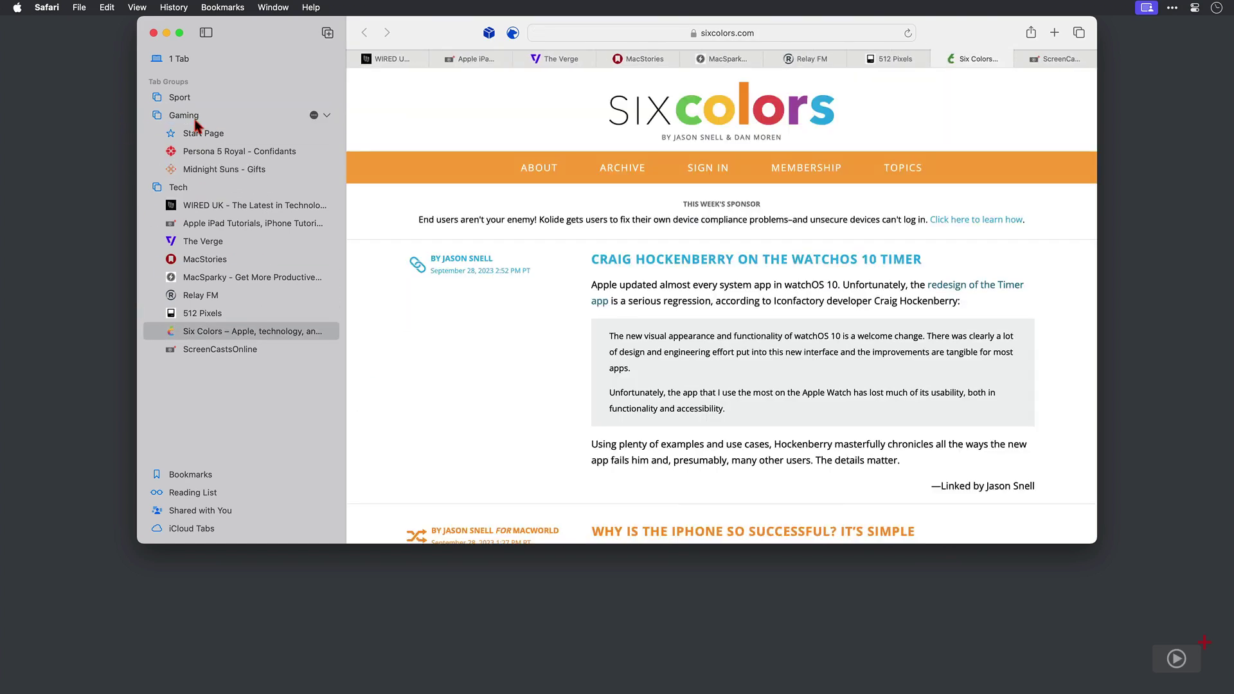